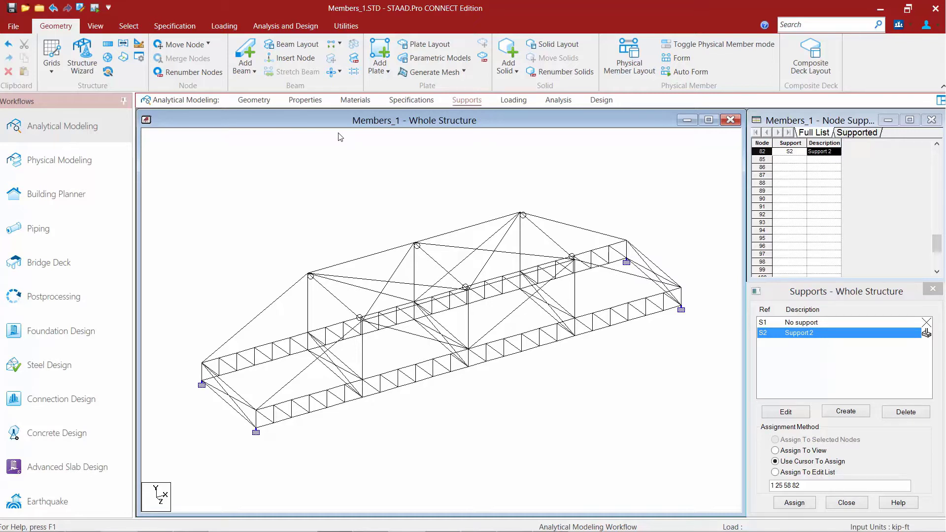
Create primary load case 1 titled "Vertical Load Test" with loading type None.
{"action": "left_click", "coordinate": [514, 101]}
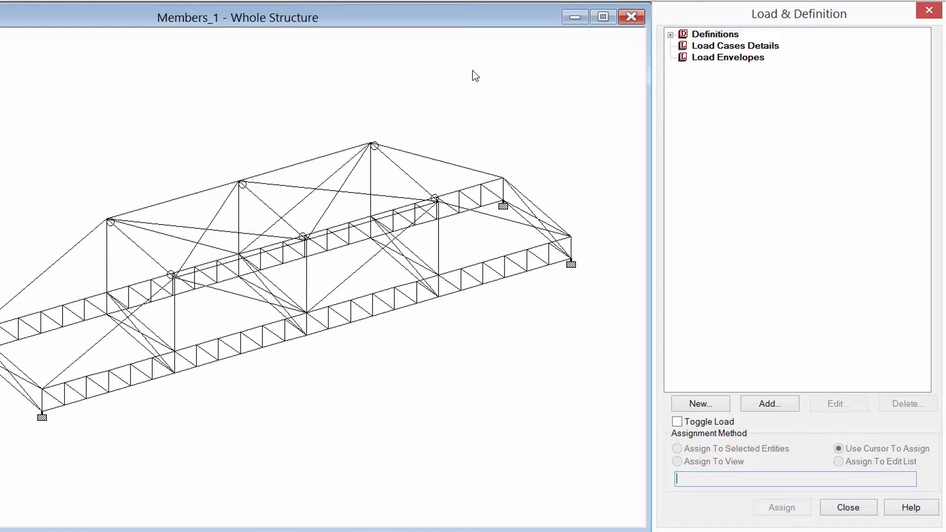
{"action": "left_click", "coordinate": [729, 49]}
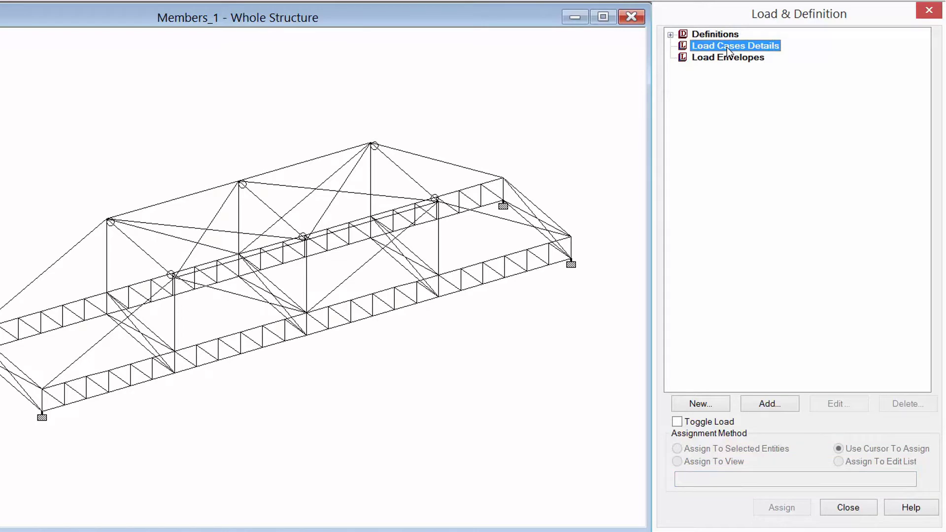
{"action": "left_click", "coordinate": [764, 409]}
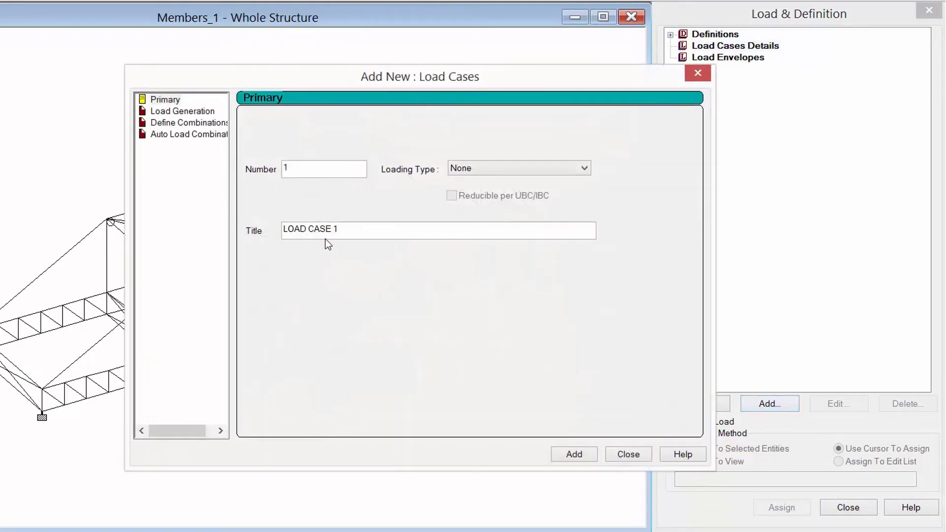
{"action": "left_click_drag", "start_coordinate": [348, 229], "coordinate": [282, 229]}
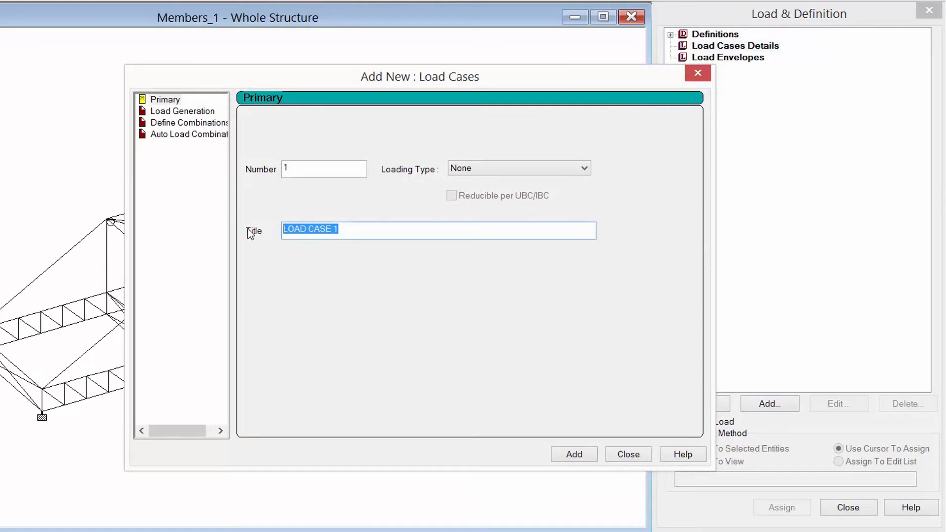
{"action": "type", "text": "Vertical Load Test"}
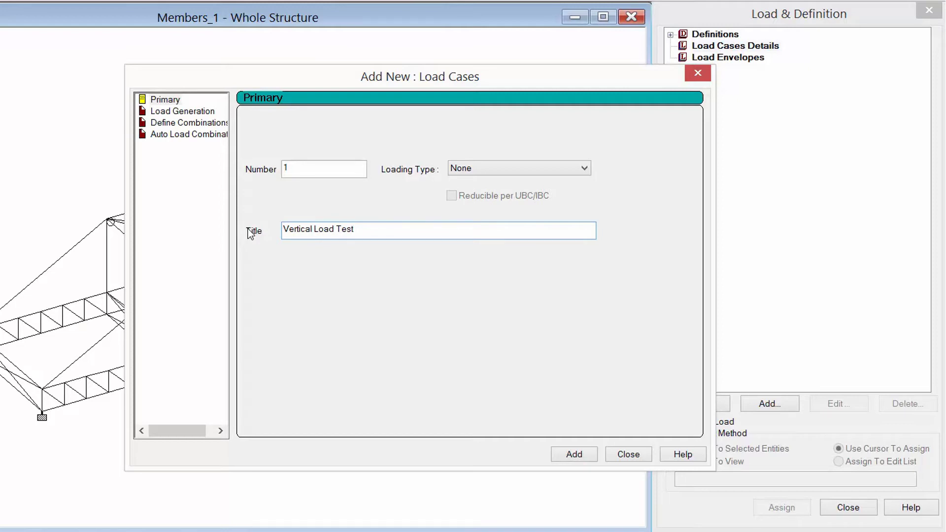
{"action": "left_click", "coordinate": [302, 169]}
{"action": "left_click", "coordinate": [518, 168]}
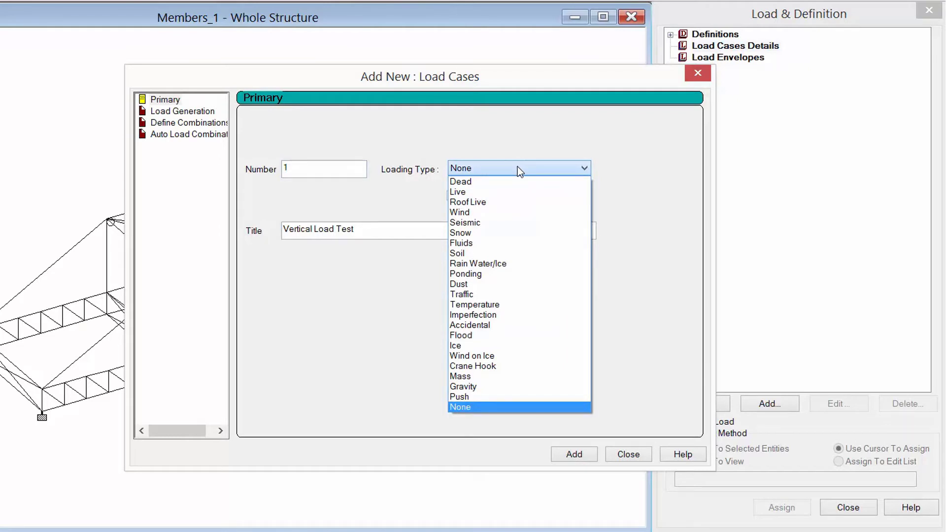
{"action": "left_click", "coordinate": [517, 168]}
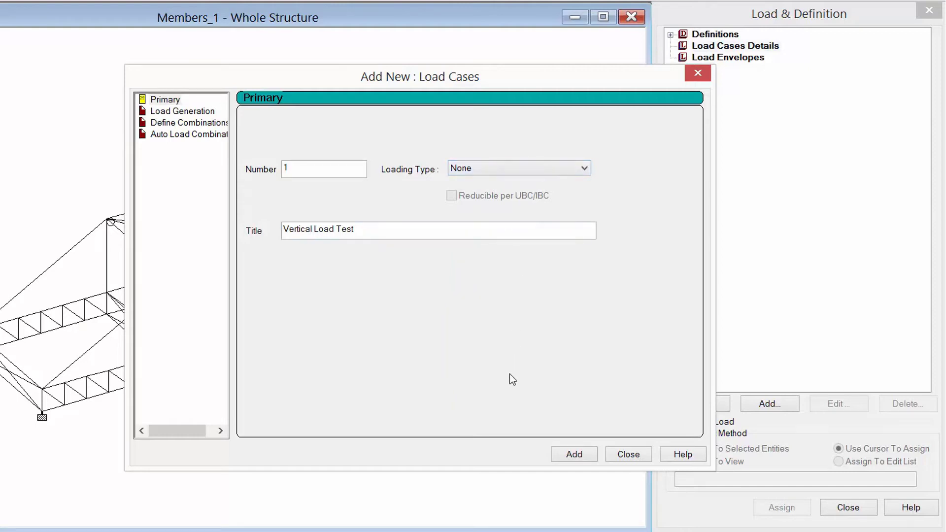
{"action": "left_click", "coordinate": [572, 454]}
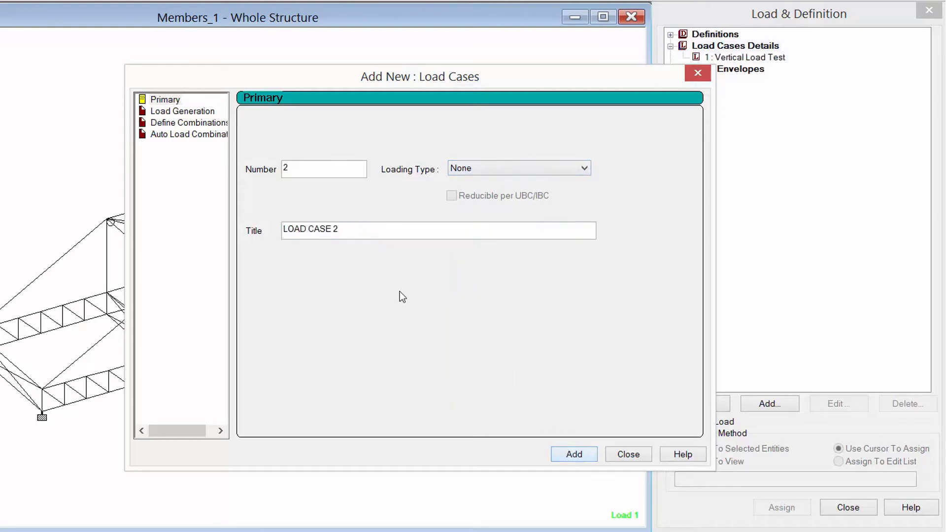
Create primary load case 2 titled "Lateral Load Test" and finish adding load cases.
{"action": "left_click_drag", "start_coordinate": [359, 232], "coordinate": [275, 226]}
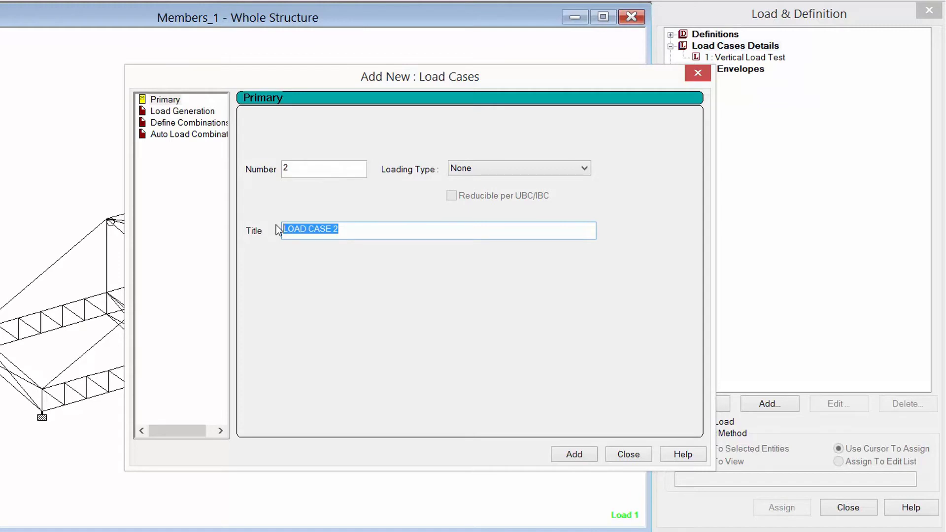
{"action": "type", "text": "Lo"}
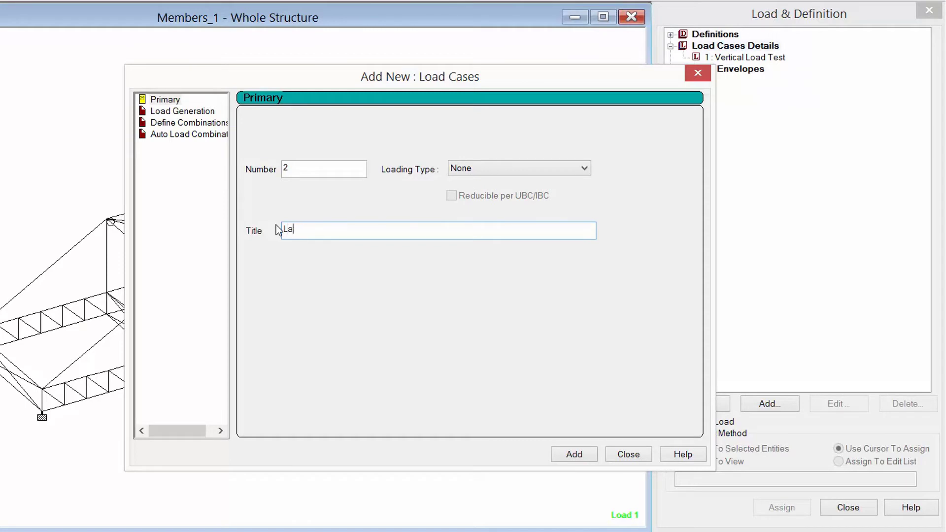
{"action": "type", "text": "teral Load Test"}
{"action": "left_click", "coordinate": [574, 453]}
{"action": "left_click", "coordinate": [633, 453]}
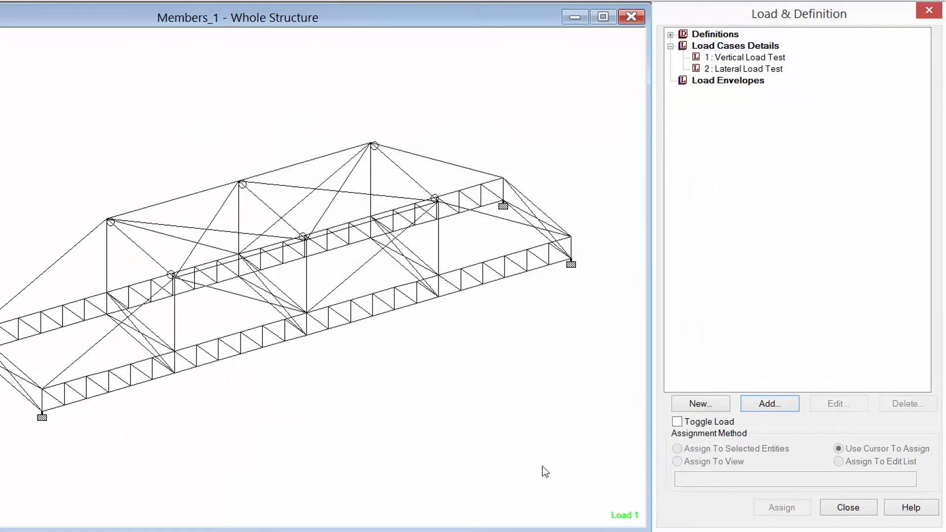
{"action": "left_click", "coordinate": [545, 471]}
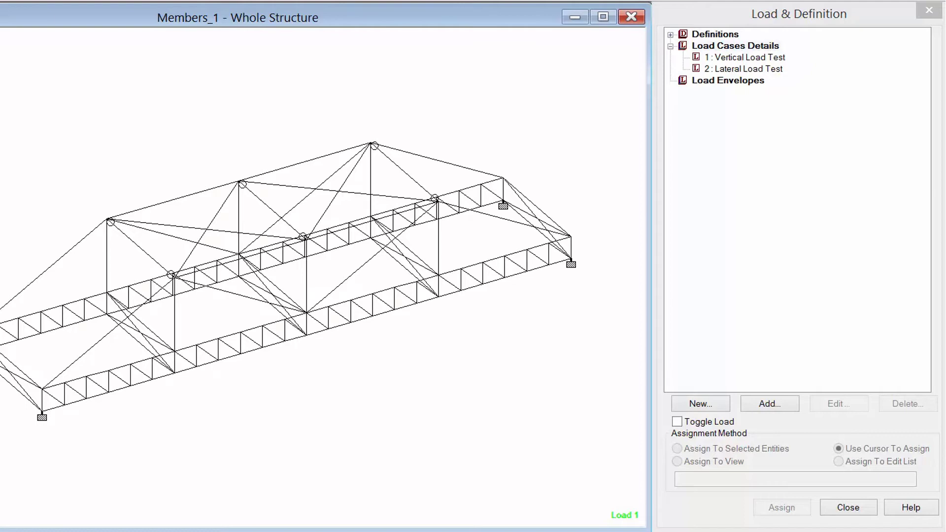
Add a selfweight load in the Y direction with factor -1 to the Vertical Load Test case.
{"action": "left_click", "coordinate": [746, 58]}
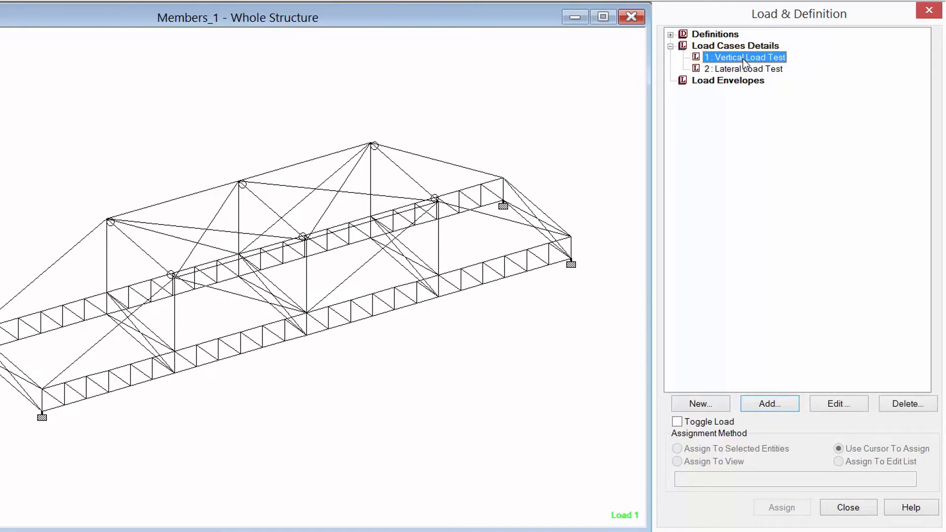
{"action": "left_click", "coordinate": [758, 404]}
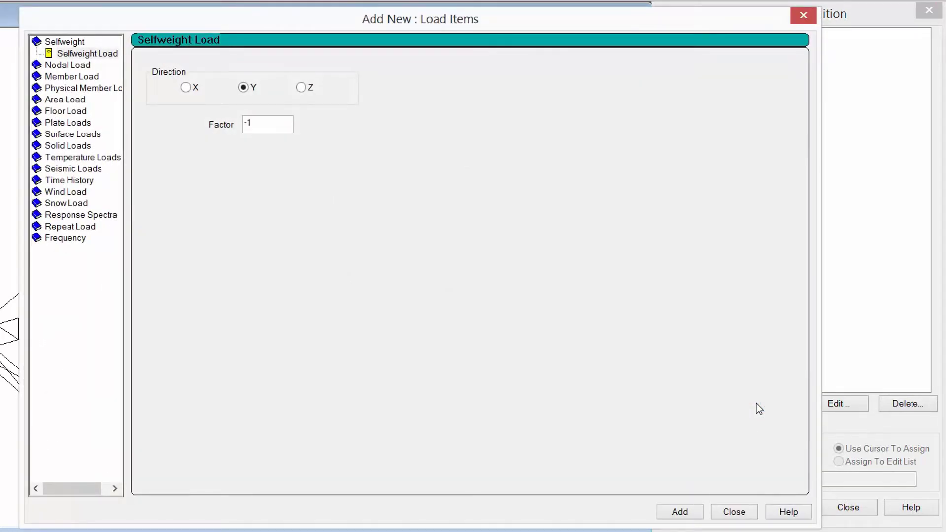
{"action": "double_click", "coordinate": [63, 42]}
{"action": "double_click", "coordinate": [63, 41]}
{"action": "left_click", "coordinate": [69, 52]}
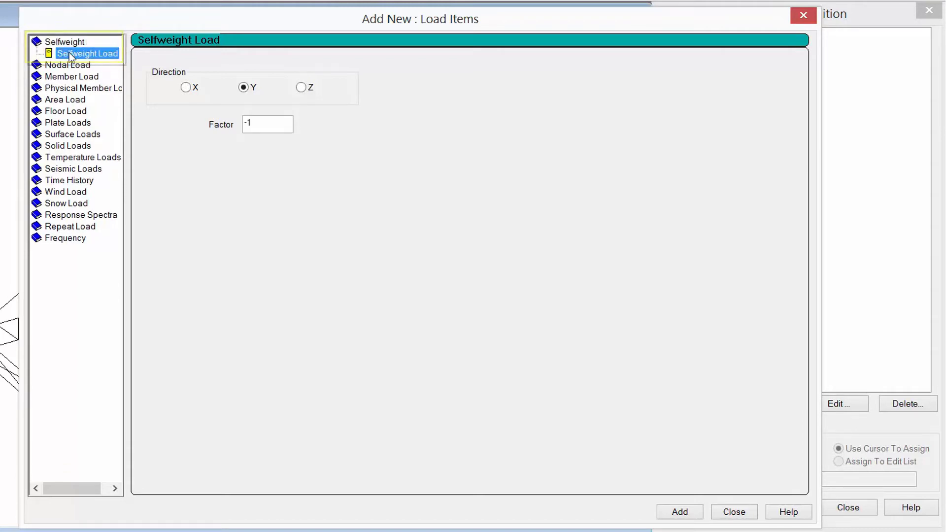
{"action": "left_click", "coordinate": [246, 96]}
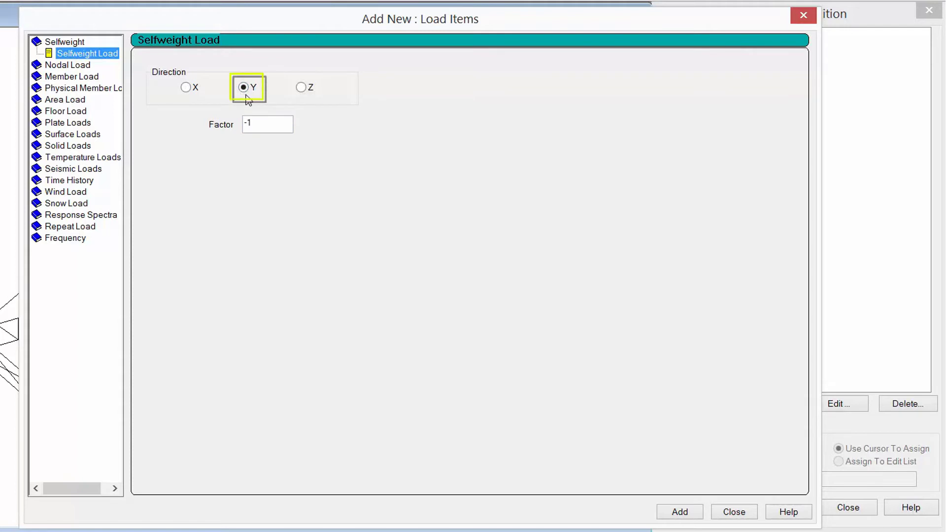
{"action": "left_click", "coordinate": [266, 122]}
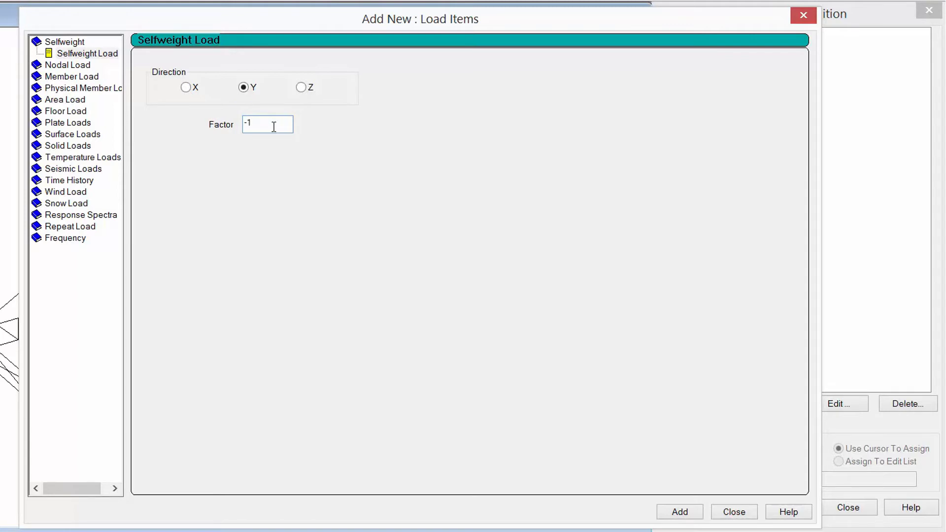
{"action": "left_click", "coordinate": [679, 513]}
Set up a physical member uniform force with W1 of -0.258 kip/ft in the GY direction.
{"action": "left_click", "coordinate": [84, 68]}
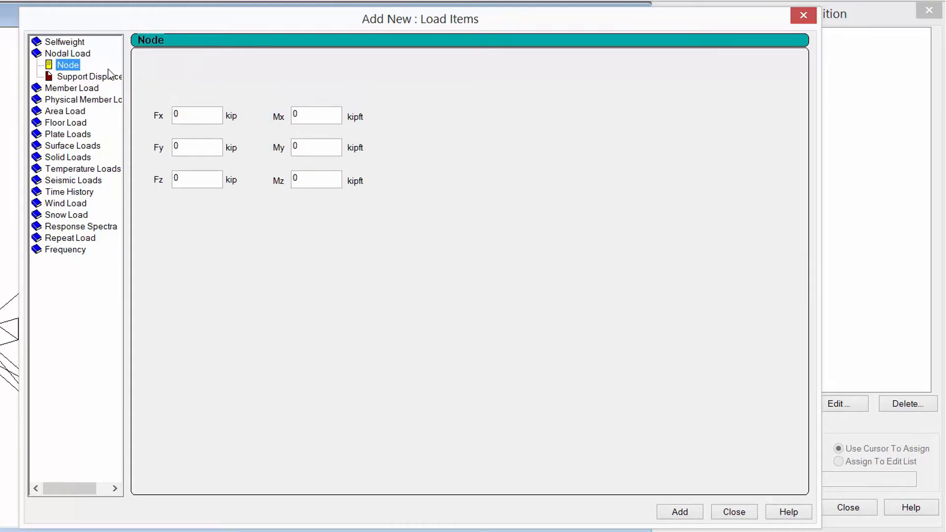
{"action": "left_click", "coordinate": [71, 89]}
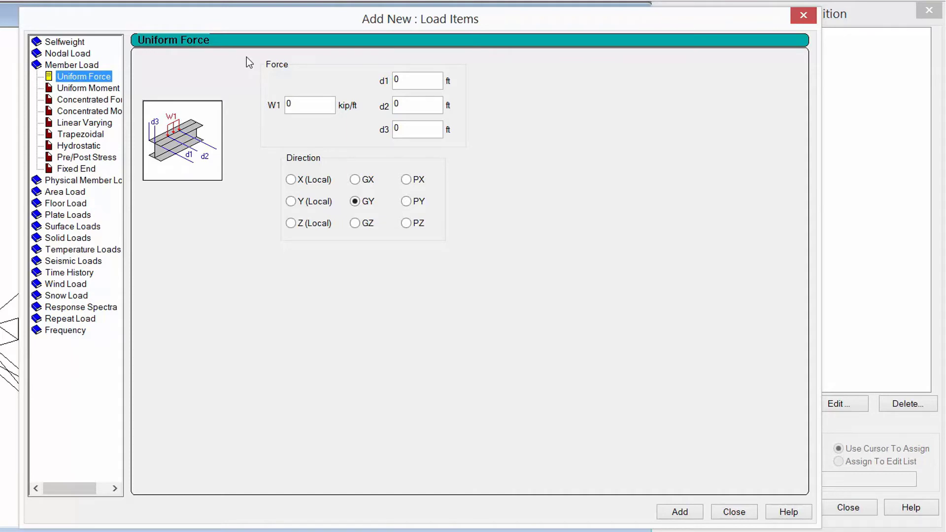
{"action": "left_click", "coordinate": [108, 179]}
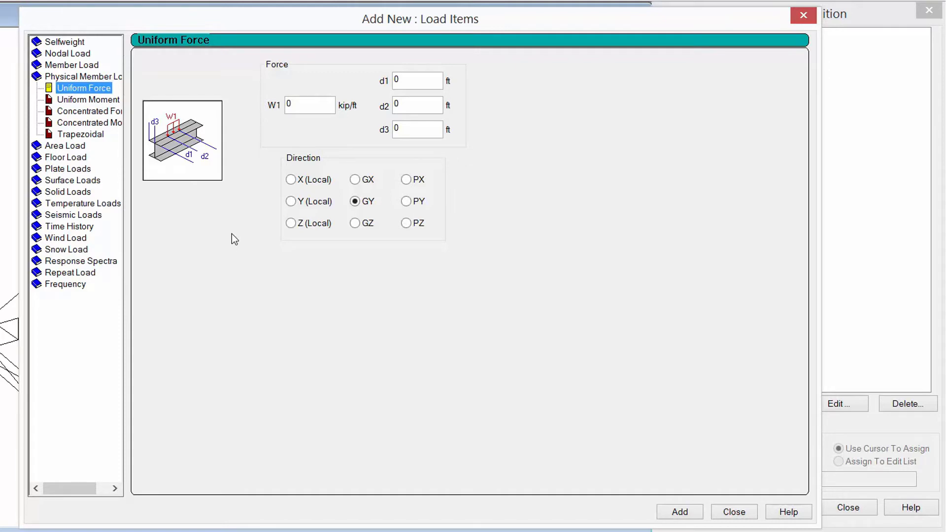
{"action": "left_click", "coordinate": [317, 104]}
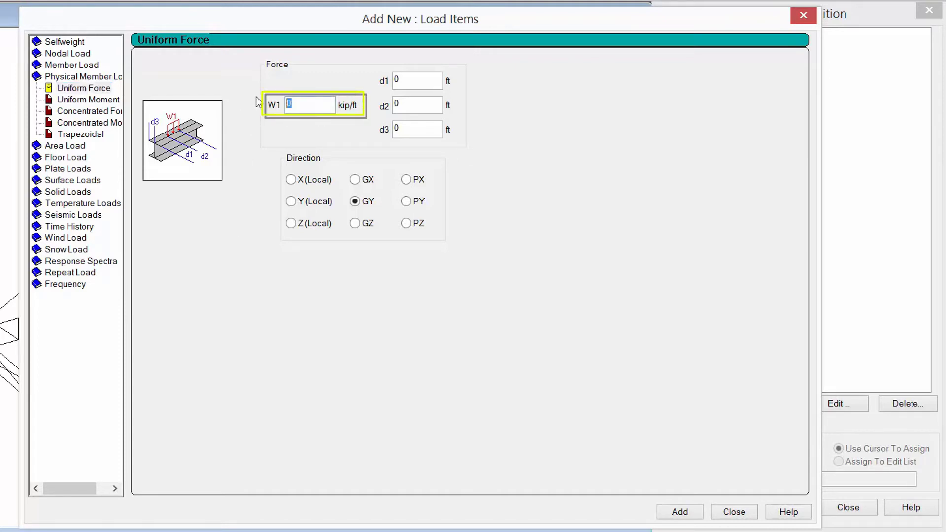
{"action": "type", "text": "-0.258"}
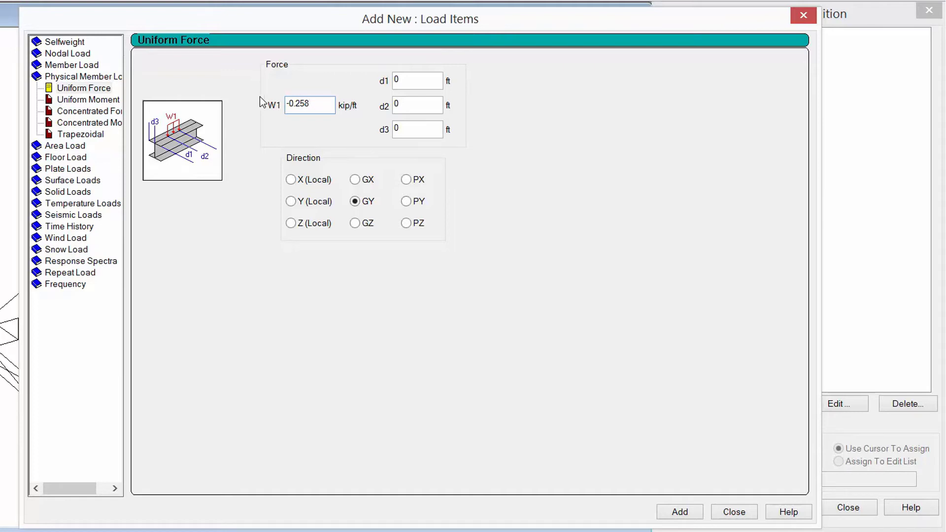
Set the uniform force's d1 to 6.5 ft and d2 to 9.5 ft, keep d3 at 0, and add it to the load case.
{"action": "left_click", "coordinate": [415, 83]}
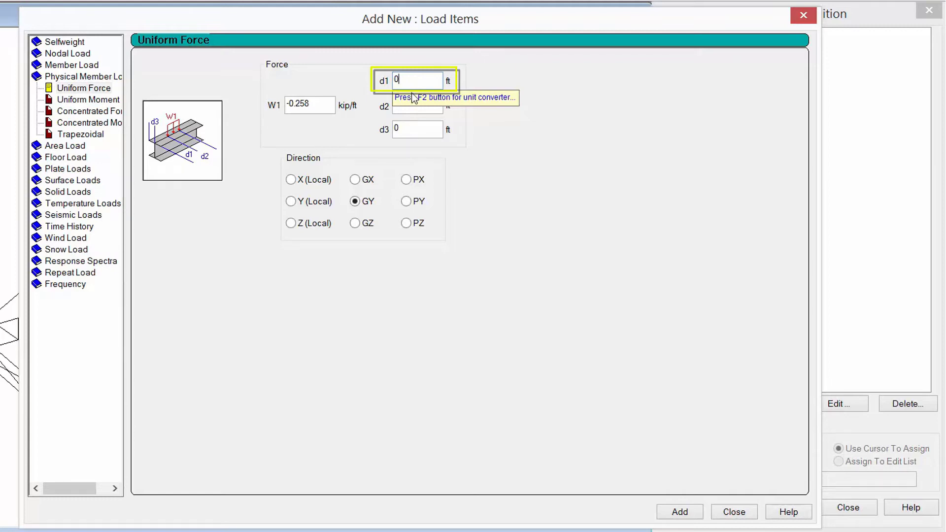
{"action": "left_click_drag", "start_coordinate": [414, 82], "coordinate": [375, 74]}
{"action": "type", "text": "6.5"}
{"action": "left_click", "coordinate": [400, 108]}
{"action": "left_click_drag", "start_coordinate": [399, 108], "coordinate": [359, 109]}
{"action": "type", "text": "9.5"}
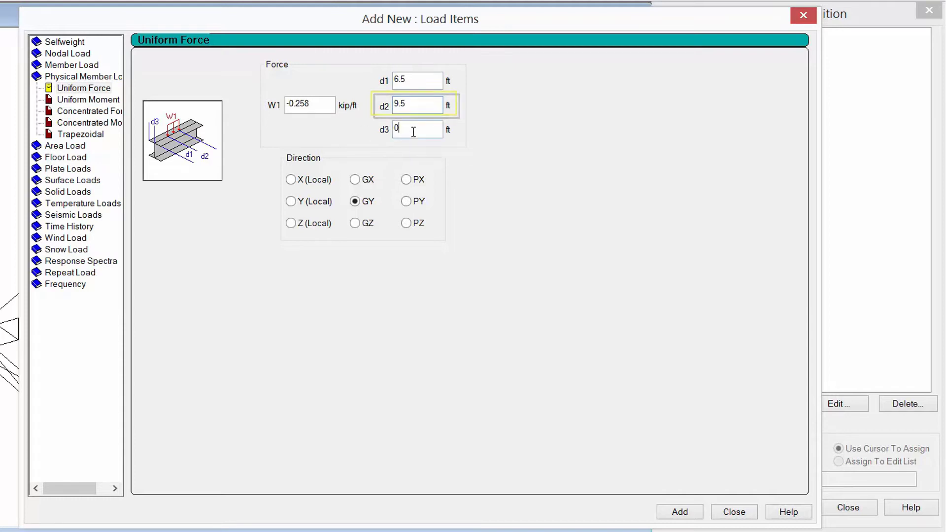
{"action": "left_click", "coordinate": [414, 130]}
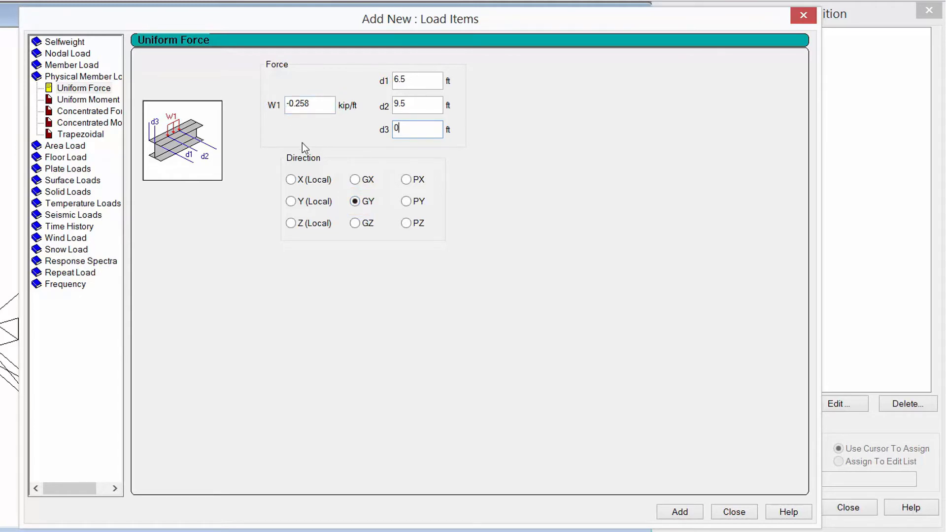
{"action": "left_click", "coordinate": [679, 514]}
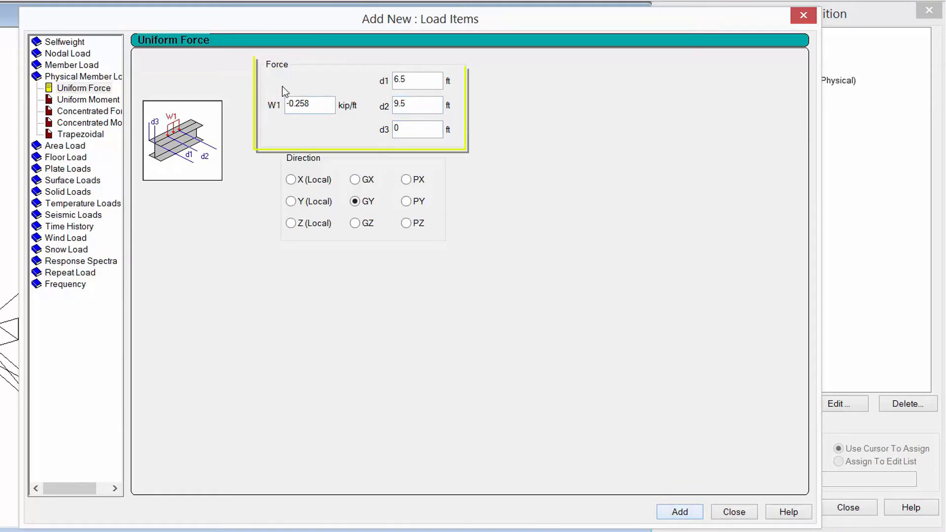
Add a second physical member uniform force of -0.175 kip/ft in GY with d1 3 ft and d2 6 ft, and finish adding load items.
{"action": "left_click_drag", "start_coordinate": [309, 104], "coordinate": [259, 97]}
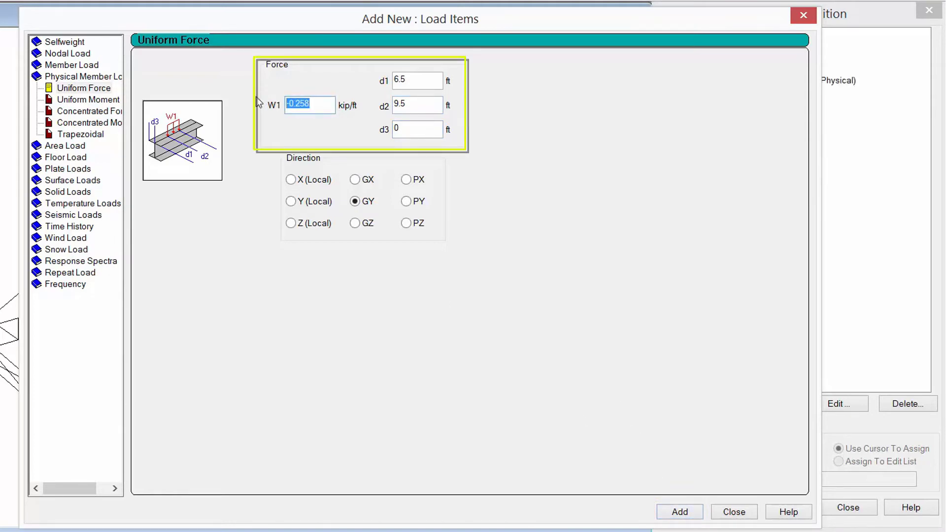
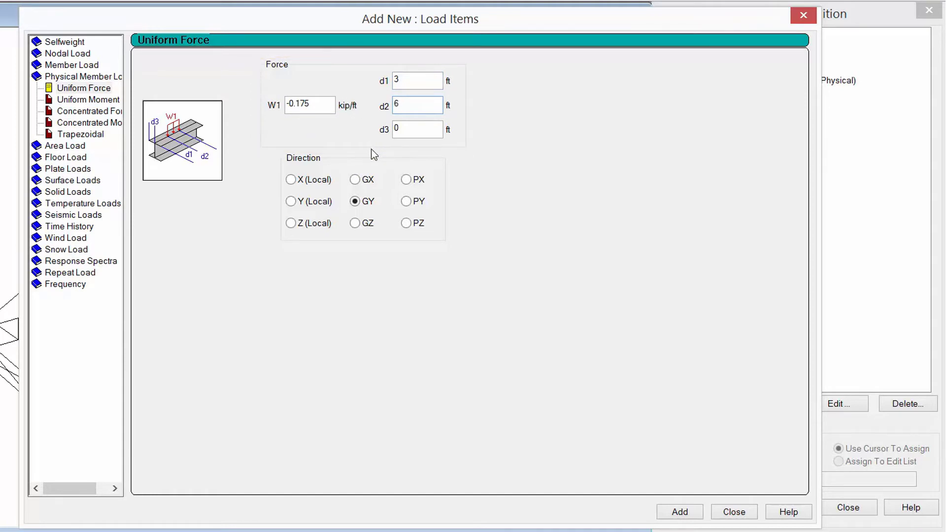
{"action": "left_click", "coordinate": [683, 514]}
{"action": "left_click", "coordinate": [728, 513]}
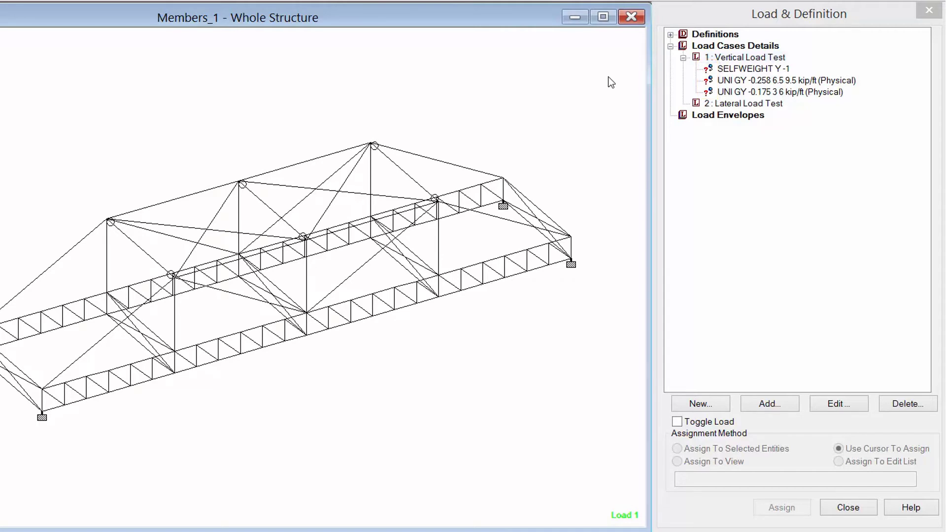
Assign the selfweight load to the entire structure in view and clear the member selection.
{"action": "left_click", "coordinate": [727, 69]}
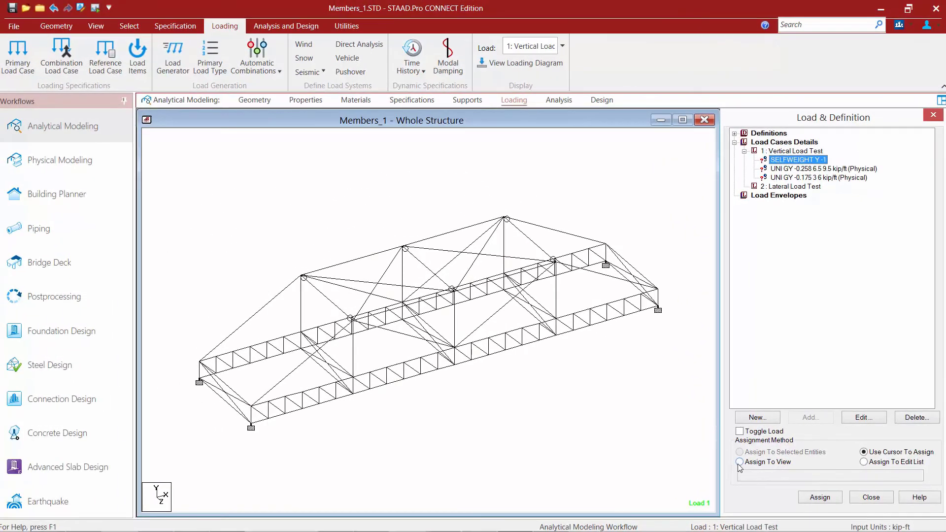
{"action": "left_click", "coordinate": [678, 461]}
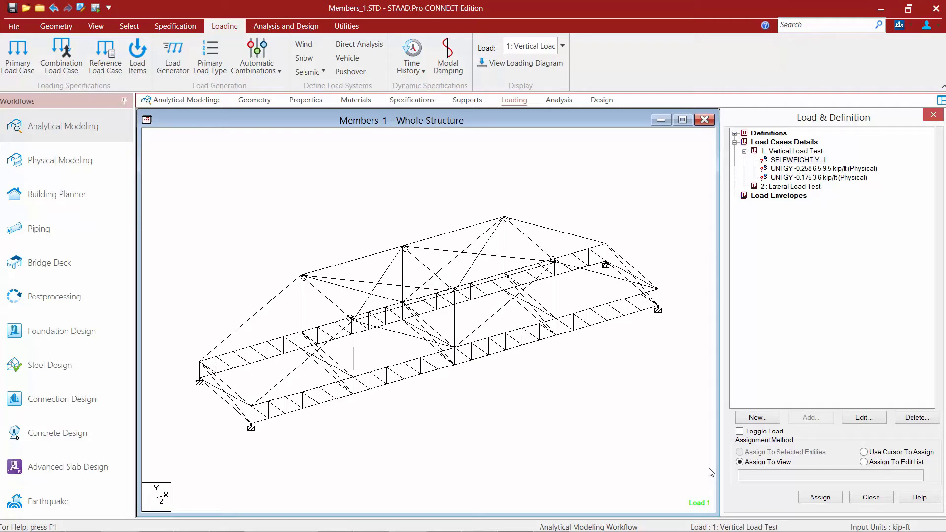
{"action": "left_click", "coordinate": [820, 499]}
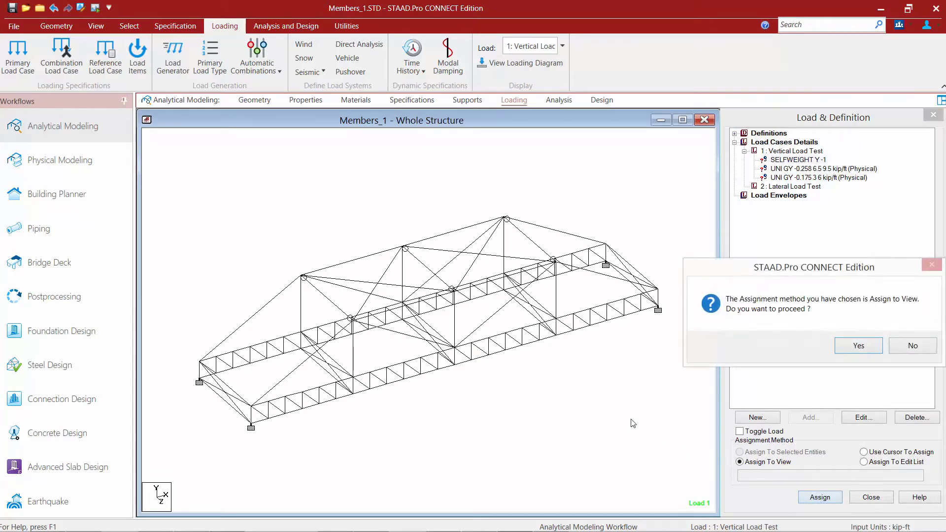
{"action": "left_click", "coordinate": [858, 347]}
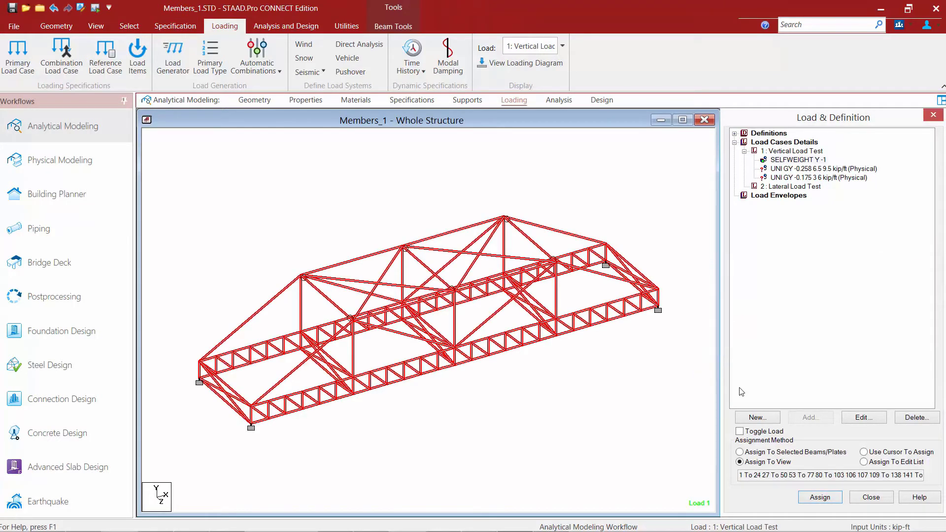
{"action": "left_click", "coordinate": [843, 171]}
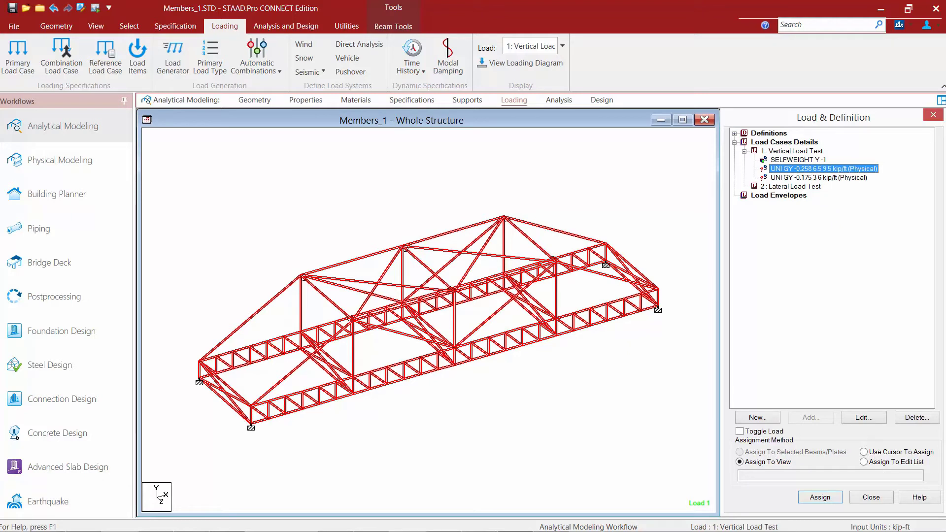
{"action": "left_click", "coordinate": [626, 171]}
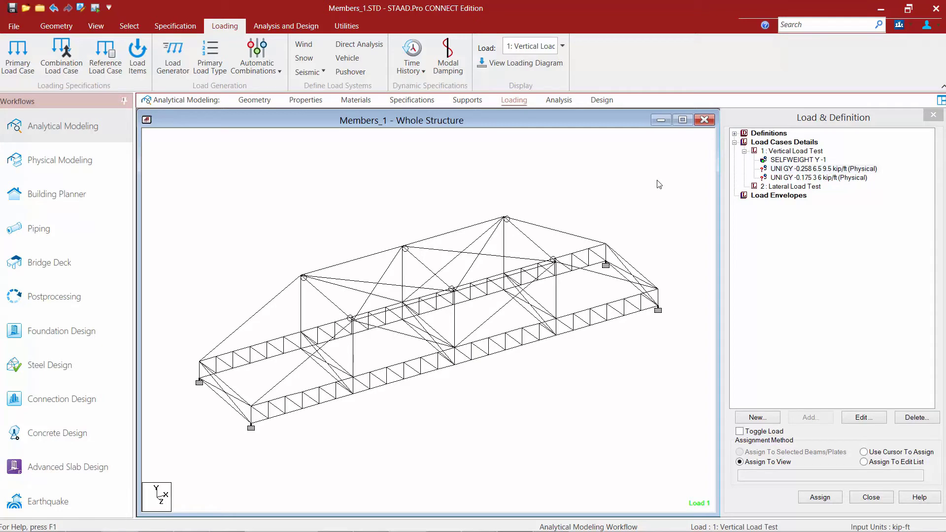
Assign the -0.258 kip/ft and -0.175 kip/ft uniform loads of the vertical load case to the physical members in view.
{"action": "left_click", "coordinate": [784, 170]}
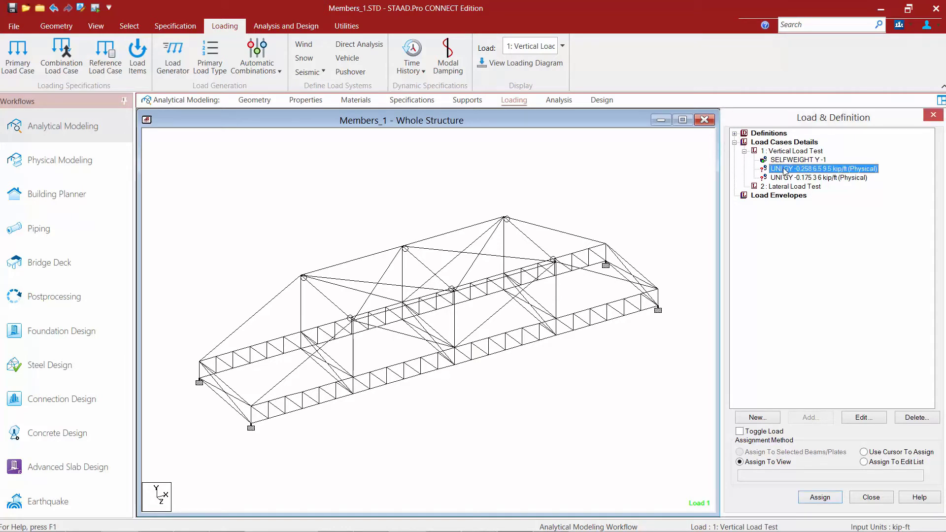
{"action": "left_click", "coordinate": [821, 499]}
{"action": "left_click", "coordinate": [860, 348]}
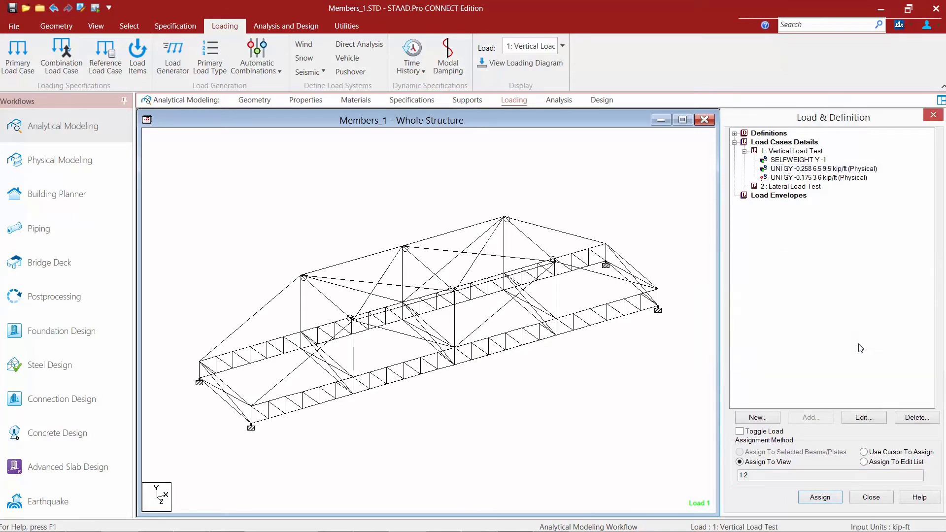
{"action": "left_click", "coordinate": [791, 178]}
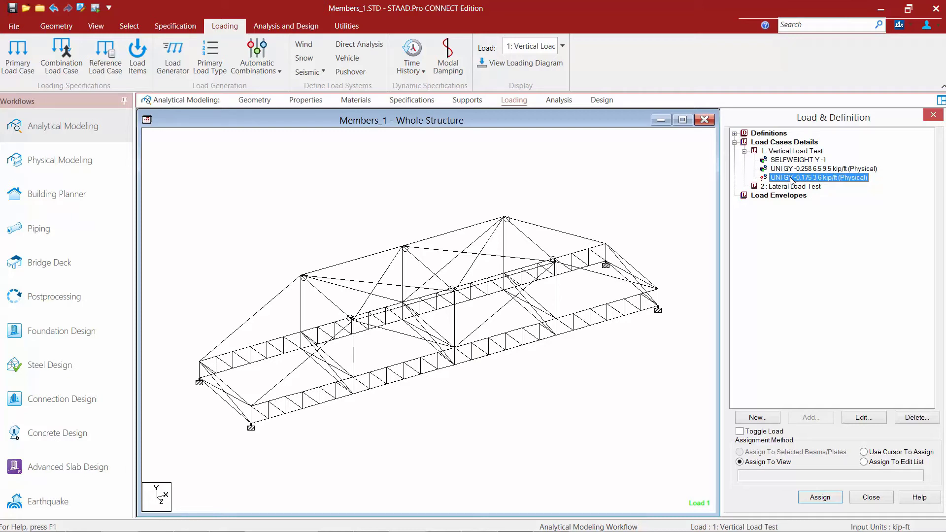
{"action": "left_click", "coordinate": [814, 499]}
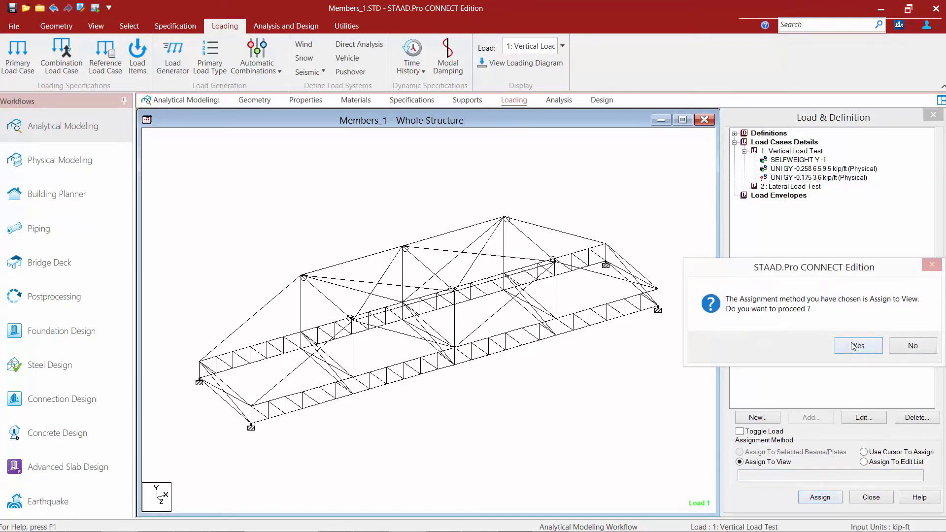
{"action": "left_click", "coordinate": [847, 344]}
Display the -0.258 kip/ft and -0.175 kip/ft uniform loads on the bridge to check where they act.
{"action": "left_click", "coordinate": [782, 170]}
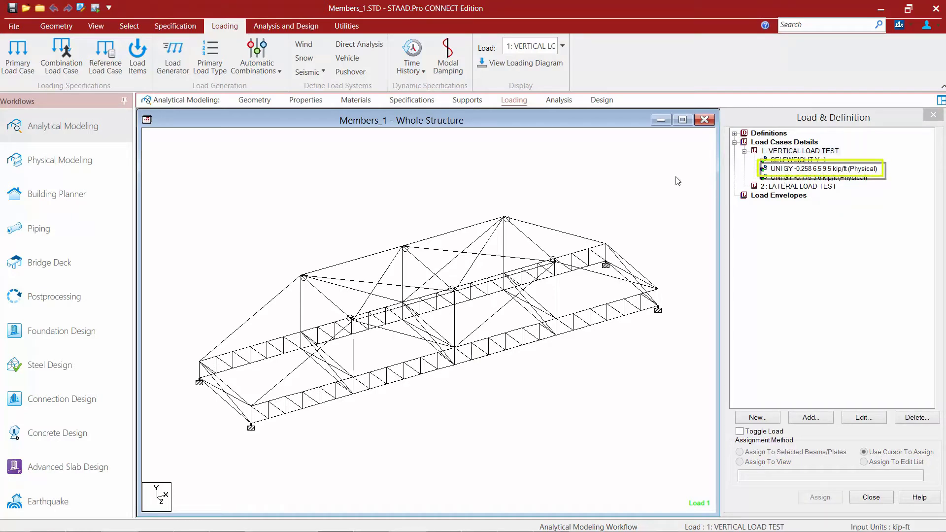
{"action": "left_click", "coordinate": [777, 170]}
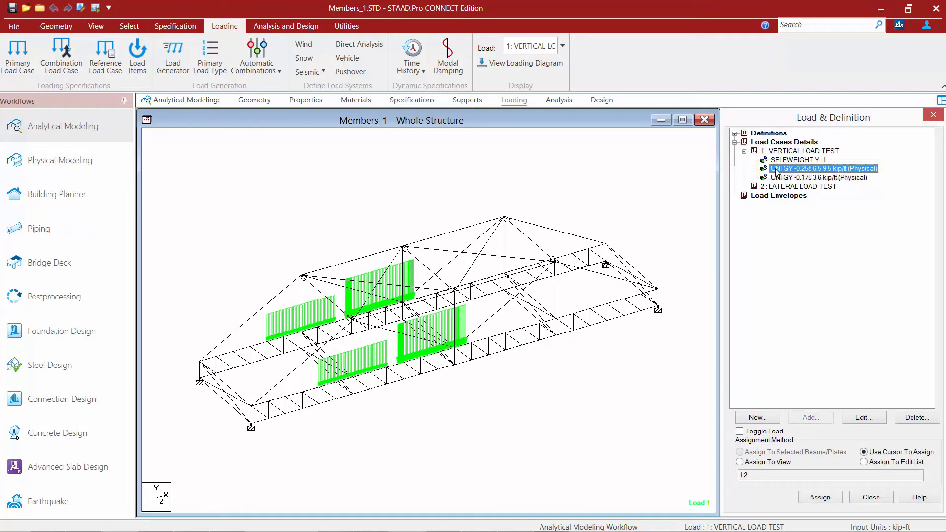
{"action": "left_click", "coordinate": [779, 179]}
{"action": "left_click", "coordinate": [780, 171]}
{"action": "left_click", "coordinate": [780, 179]}
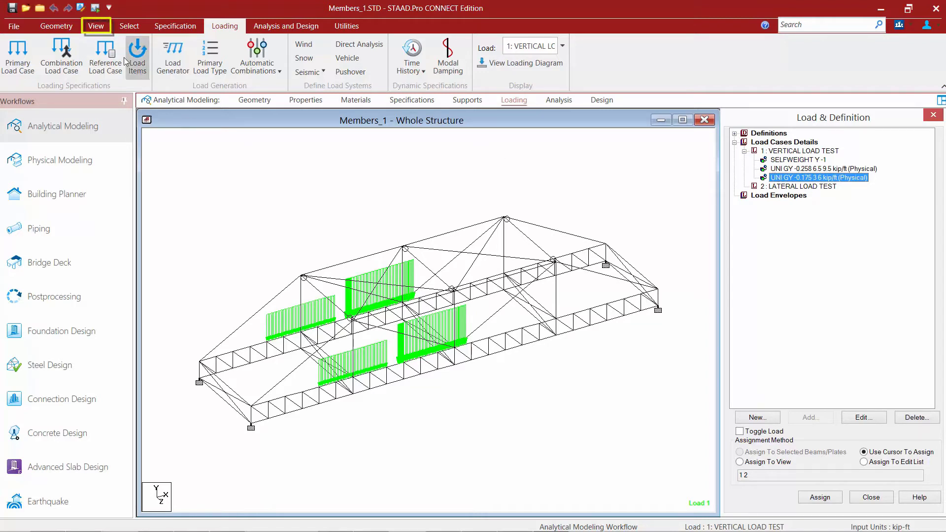
Turn on the Load Values labels in the diagram label settings and apply the change.
{"action": "left_click", "coordinate": [100, 28]}
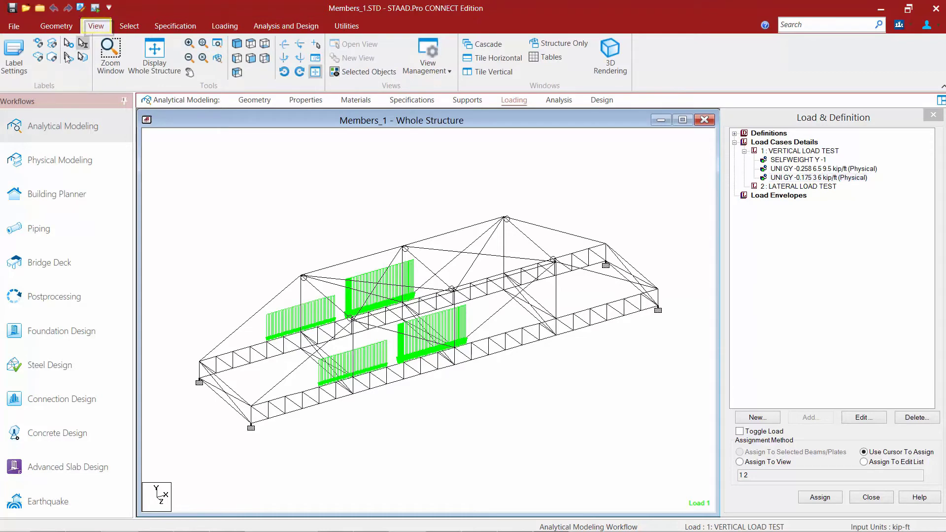
{"action": "left_click", "coordinate": [14, 62]}
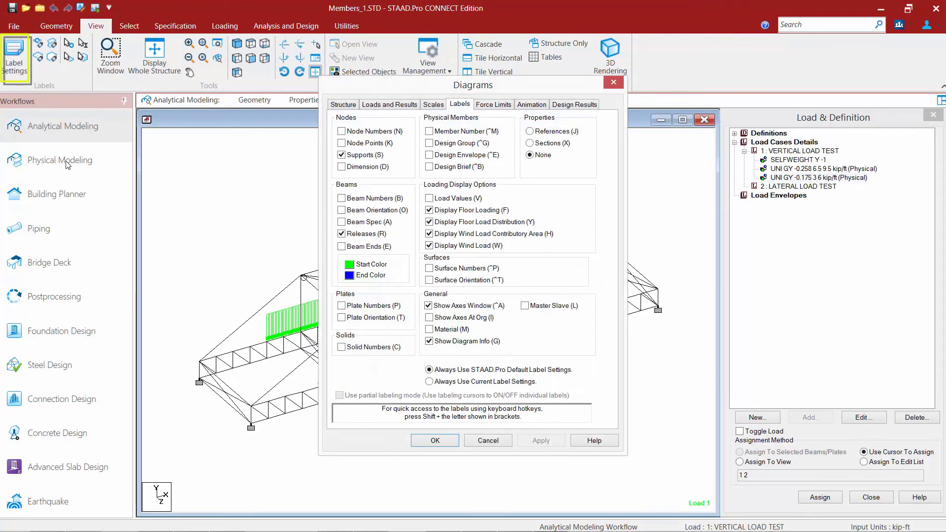
{"action": "left_click", "coordinate": [428, 198]}
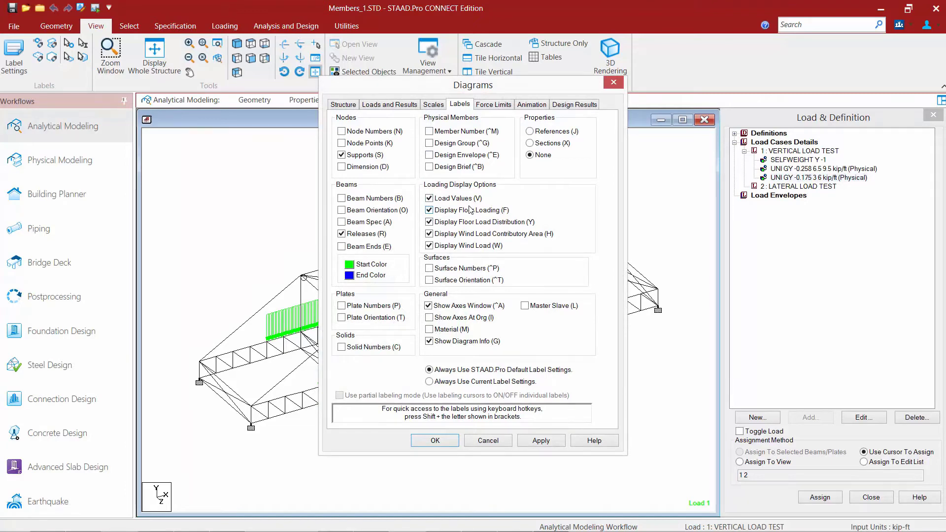
{"action": "left_click", "coordinate": [539, 443]}
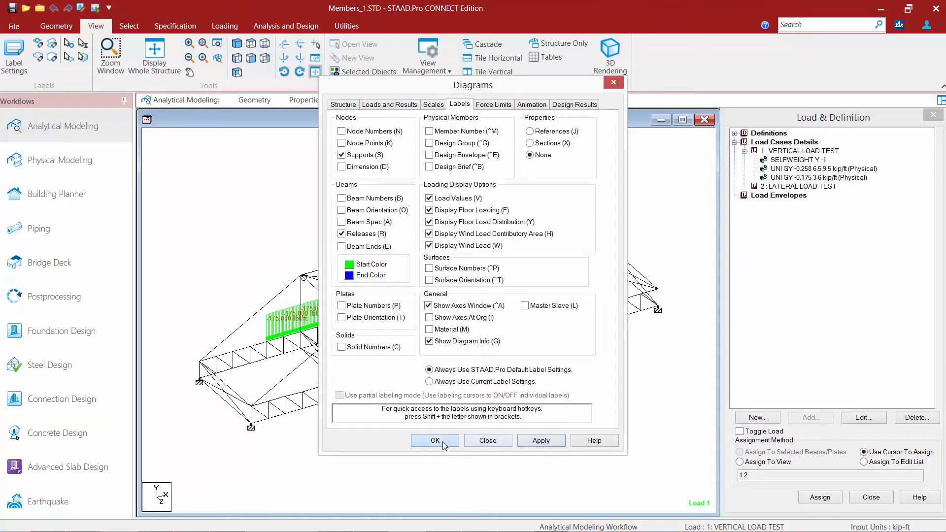
{"action": "left_click", "coordinate": [443, 441]}
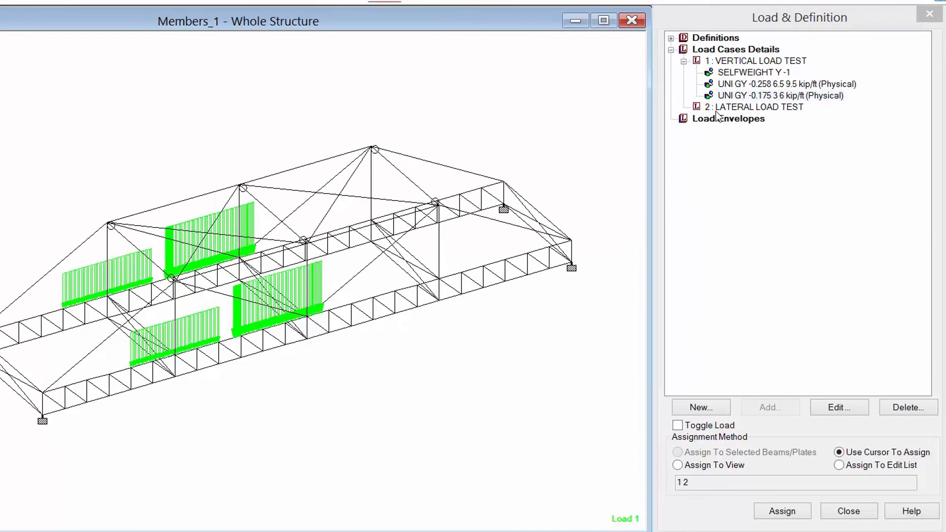
Add a selfweight load in the Y direction with a factor of -1 to the Lateral Load Test case.
{"action": "left_click", "coordinate": [750, 182]}
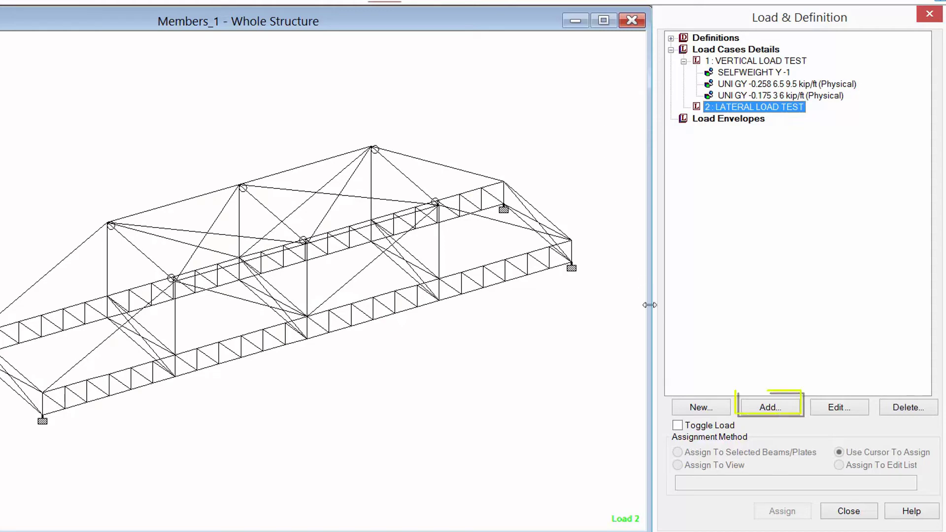
{"action": "left_click", "coordinate": [769, 407]}
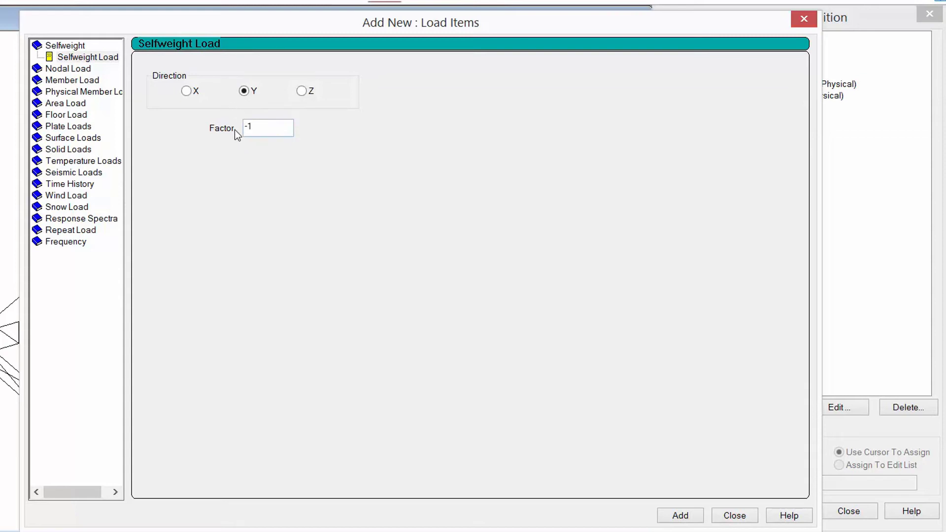
{"action": "left_click", "coordinate": [681, 516]}
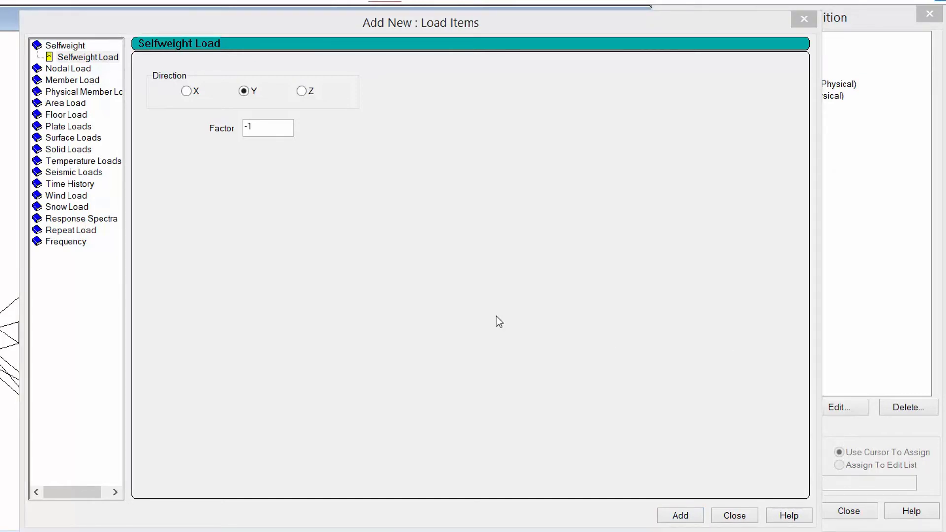
{"action": "left_click", "coordinate": [344, 284]}
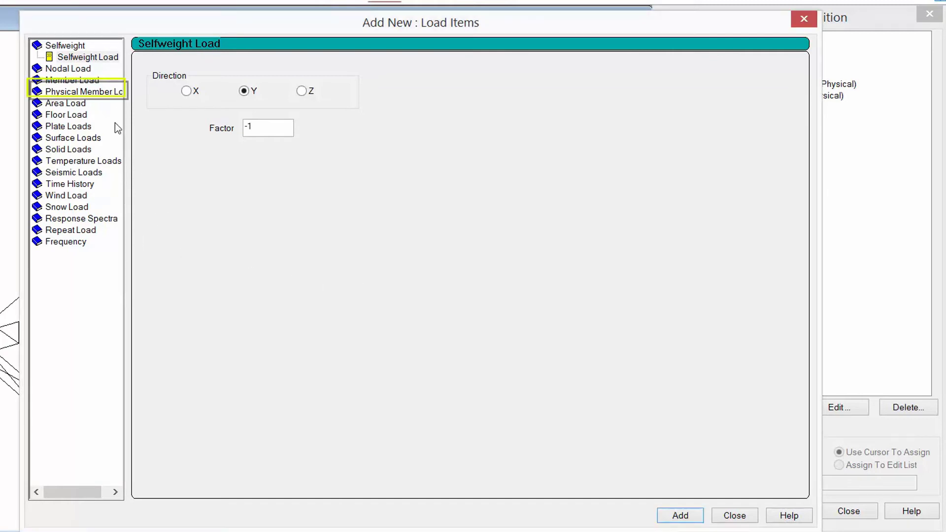
Add a physical member uniform force of -0.033 kip/ft in GY with d1 7.5 ft and d2 10.5 ft to the lateral case.
{"action": "left_click", "coordinate": [87, 92]}
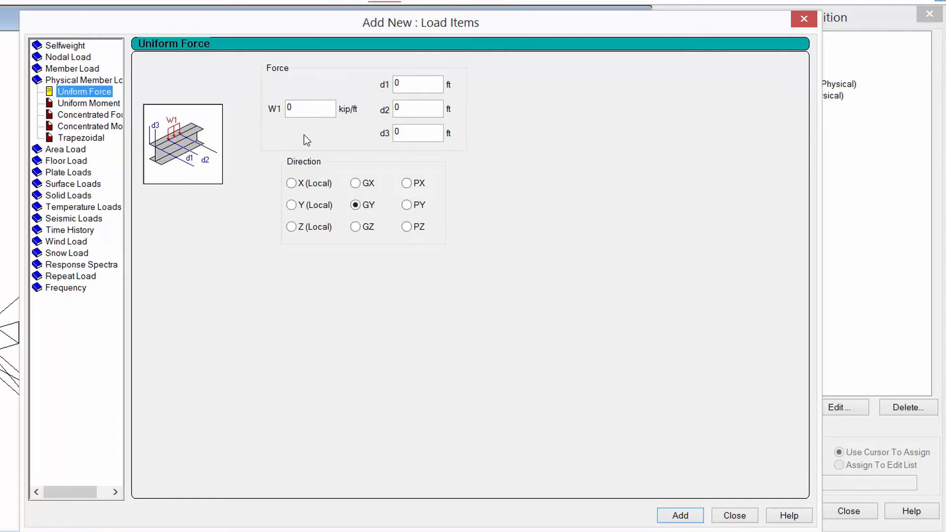
{"action": "left_click", "coordinate": [307, 109]}
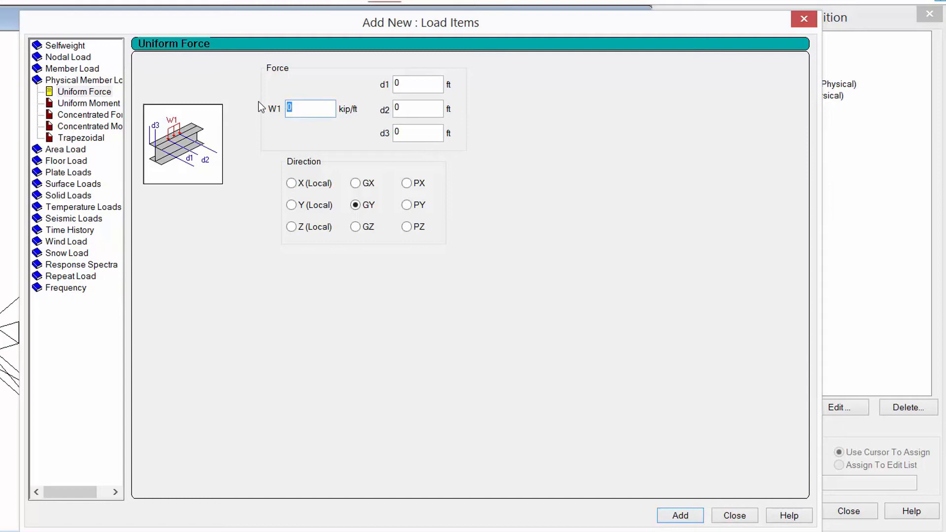
{"action": "key", "text": "BackSpace"}
{"action": "type", "text": "-0.033"}
{"action": "double_click", "coordinate": [397, 83]}
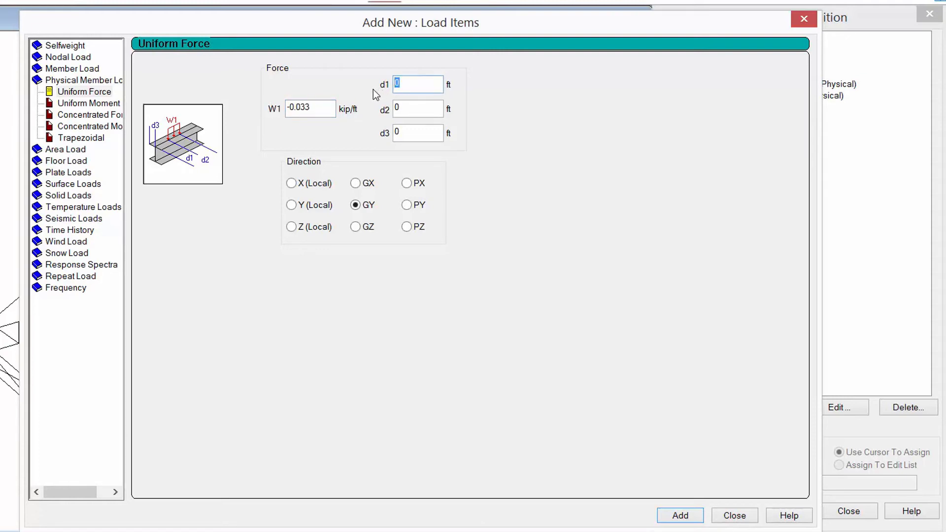
{"action": "type", "text": "7.5"}
{"action": "left_click", "coordinate": [398, 108]}
{"action": "double_click", "coordinate": [397, 108]}
{"action": "type", "text": "10.5"}
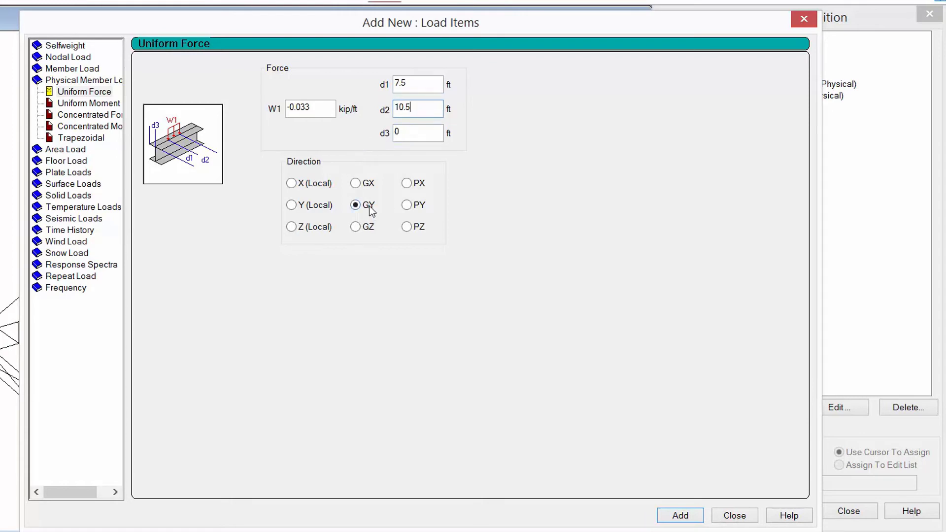
{"action": "left_click", "coordinate": [680, 516]}
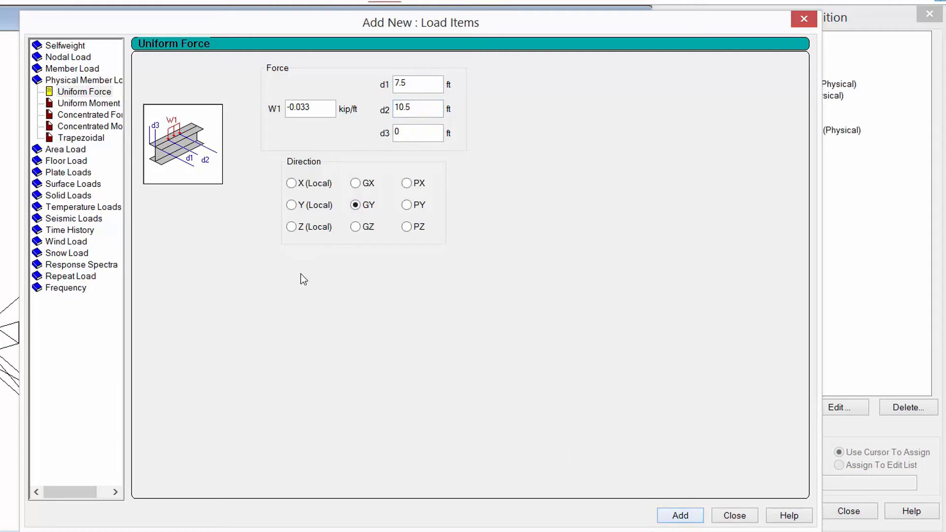
Add a second physical member uniform force of -0.008 kip/ft in GY over the same 7.5 to 10.5 ft distances.
{"action": "left_click_drag", "start_coordinate": [319, 106], "coordinate": [264, 108]}
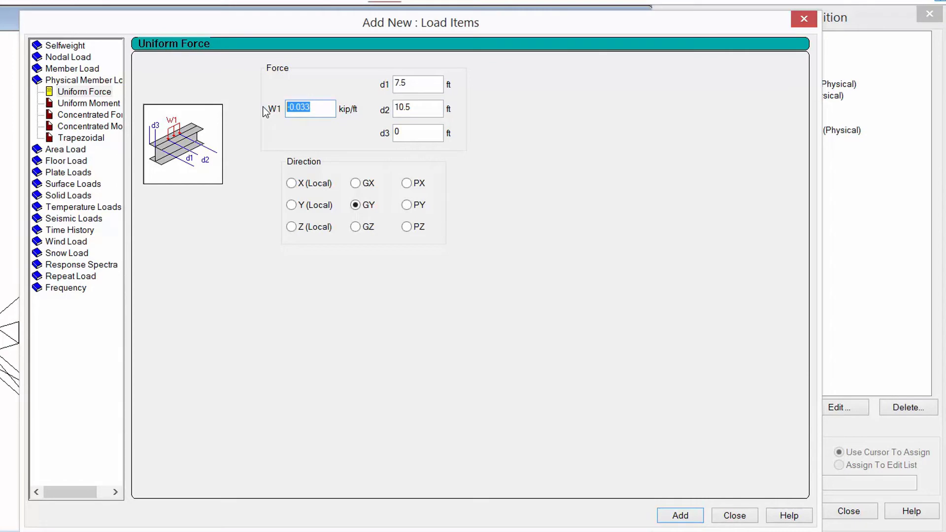
{"action": "type", "text": "-0.008"}
{"action": "left_click", "coordinate": [681, 516]}
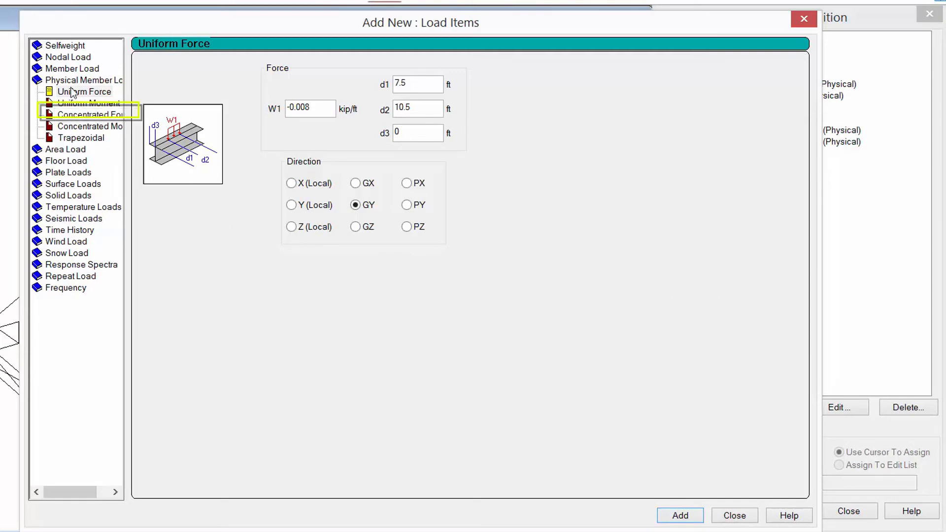
Add a physical member concentrated force of 0.05 kip in GZ with d1 9 ft, and finish adding load items.
{"action": "left_click", "coordinate": [87, 116]}
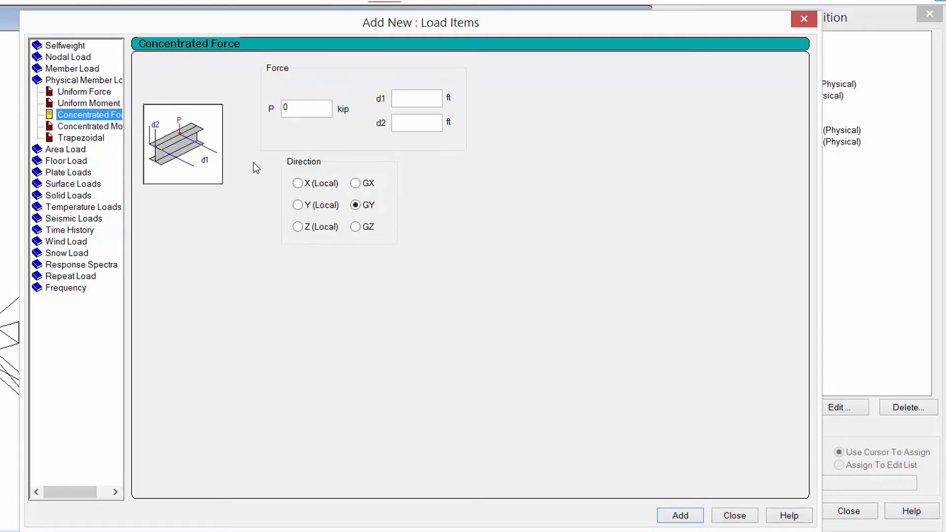
{"action": "double_click", "coordinate": [300, 108]}
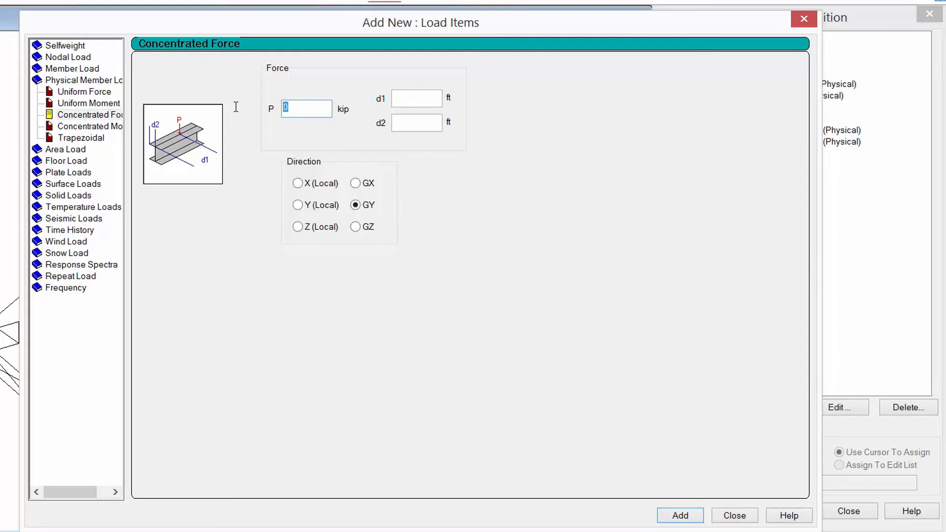
{"action": "type", "text": "0.05"}
{"action": "left_click", "coordinate": [416, 97]}
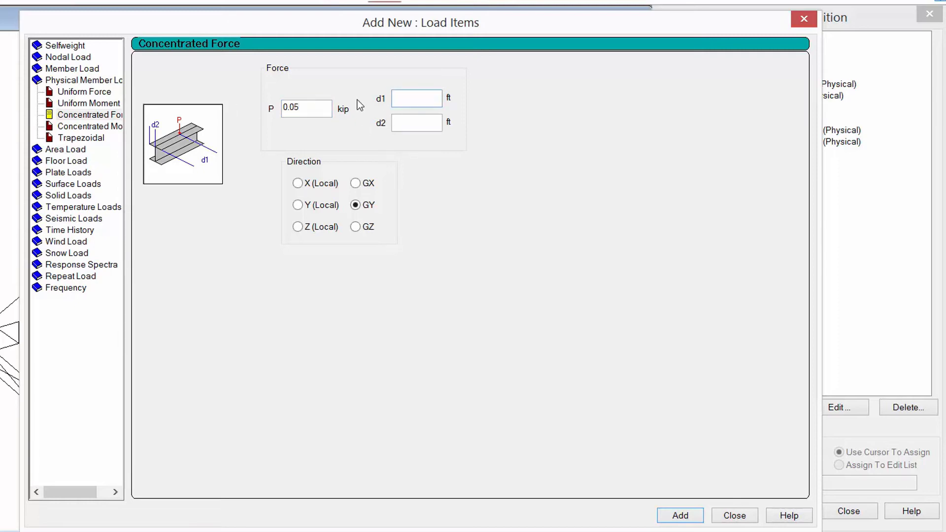
{"action": "type", "text": "9"}
{"action": "left_click", "coordinate": [356, 227]}
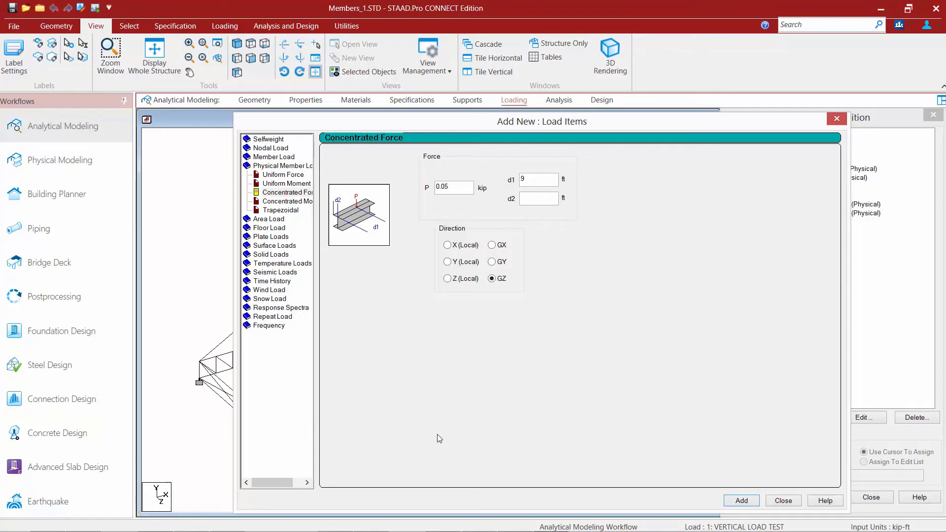
{"action": "left_click", "coordinate": [746, 501]}
{"action": "left_click", "coordinate": [784, 501]}
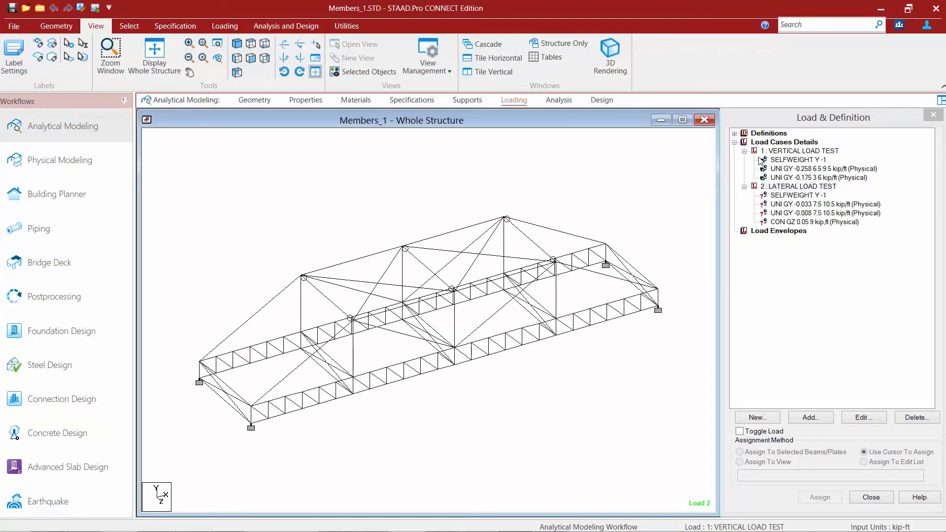
Assign the lateral load case's selfweight to the entire structure in view.
{"action": "left_click", "coordinate": [786, 197]}
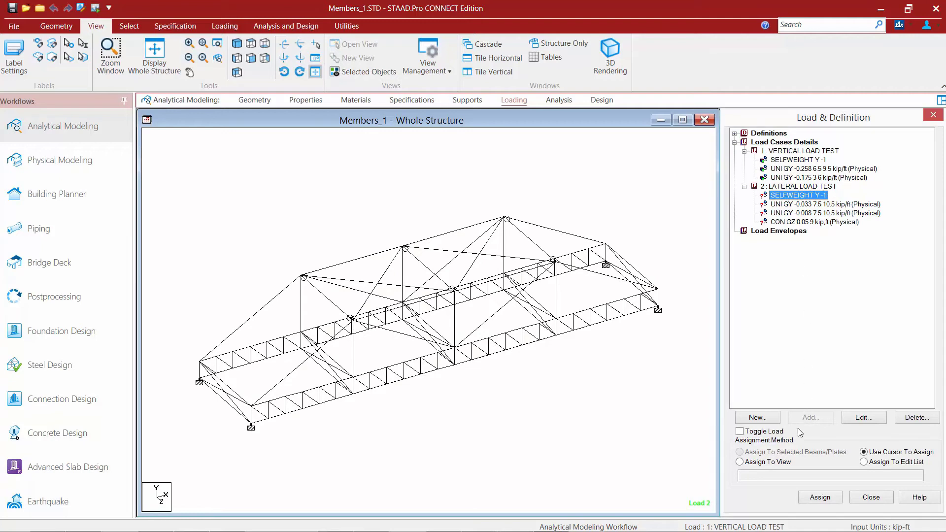
{"action": "left_click", "coordinate": [766, 465]}
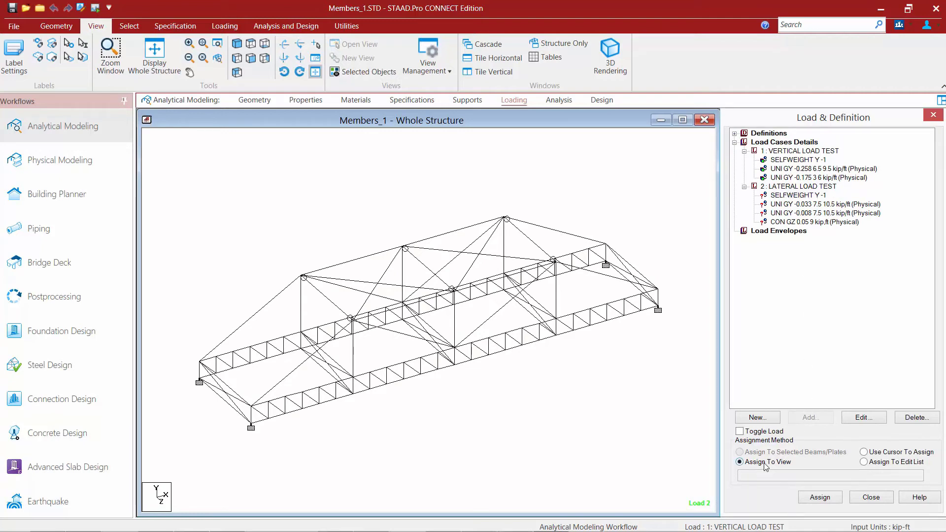
{"action": "left_click", "coordinate": [820, 498]}
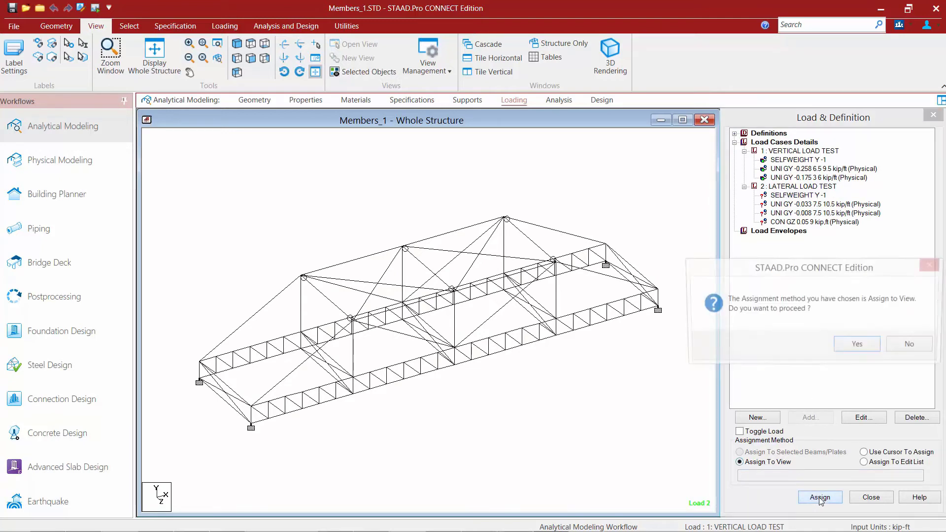
{"action": "left_click", "coordinate": [873, 344]}
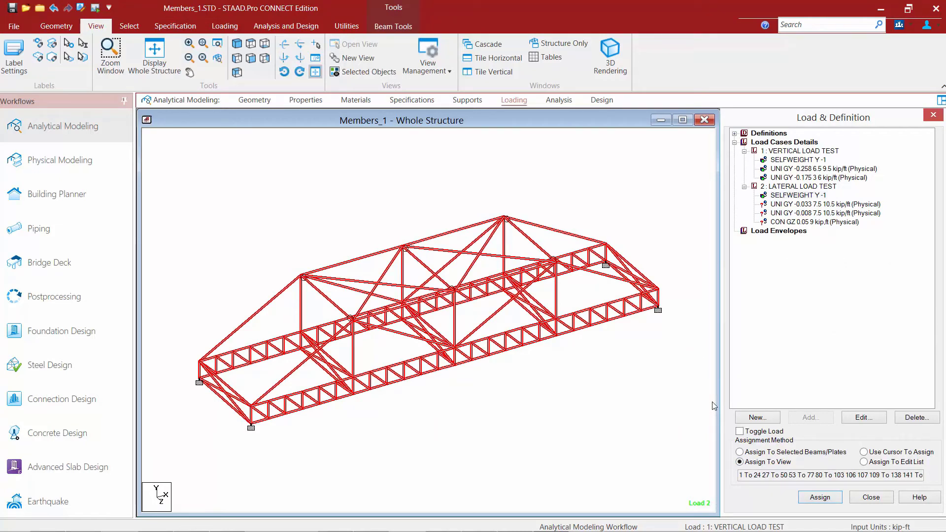
{"action": "left_click", "coordinate": [794, 205]}
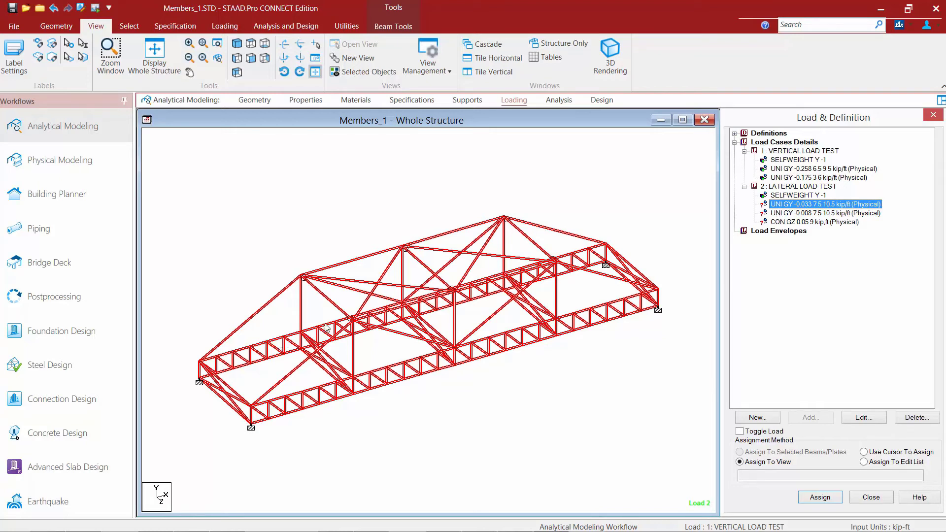
{"action": "left_click", "coordinate": [213, 222]}
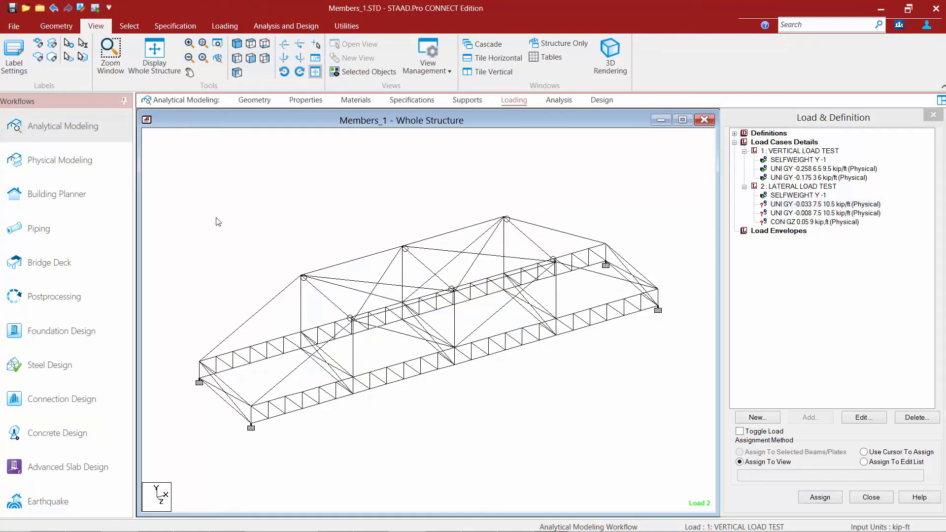
{"action": "left_click", "coordinate": [130, 27]}
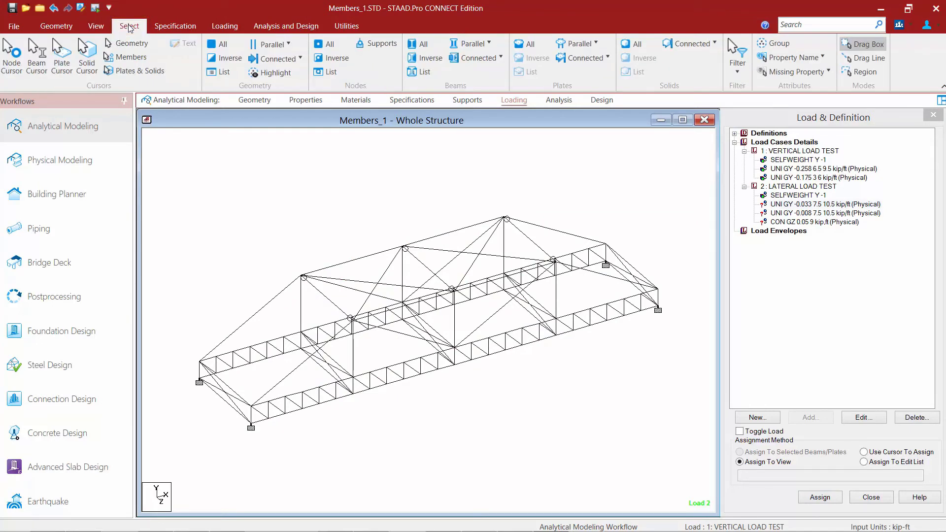
{"action": "left_click", "coordinate": [127, 57]}
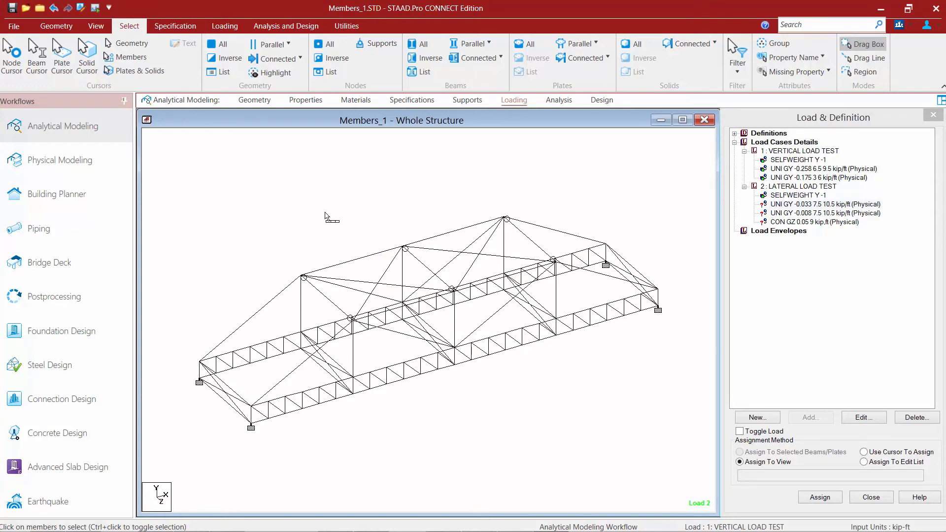
{"action": "left_click", "coordinate": [277, 340]}
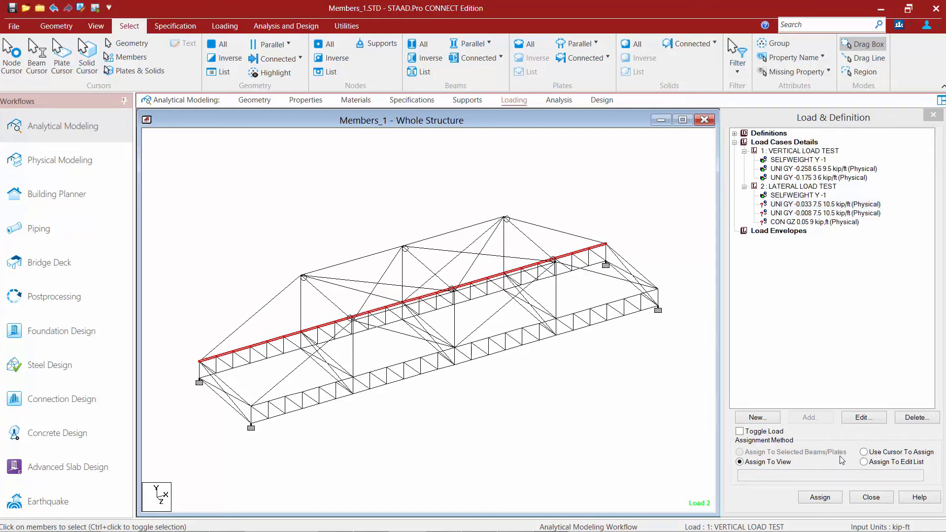
{"action": "left_click", "coordinate": [763, 465]}
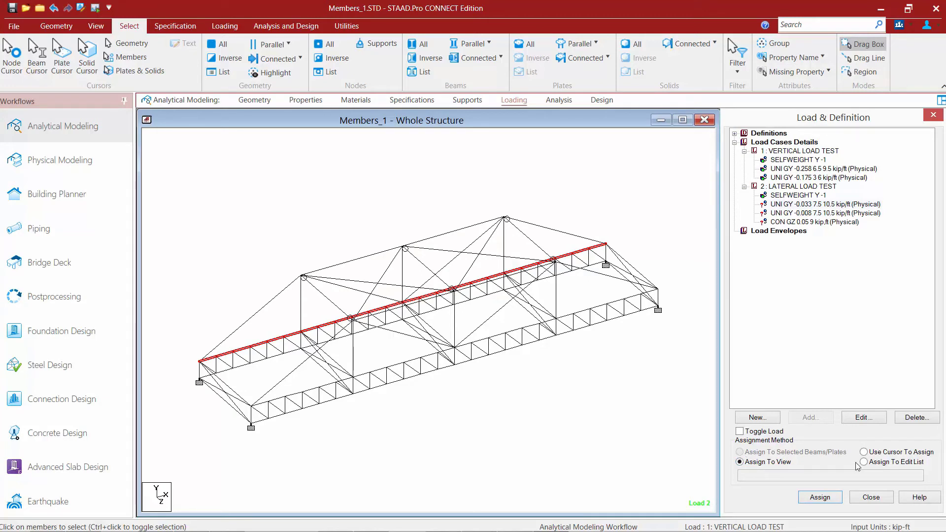
{"action": "left_click", "coordinate": [573, 433]}
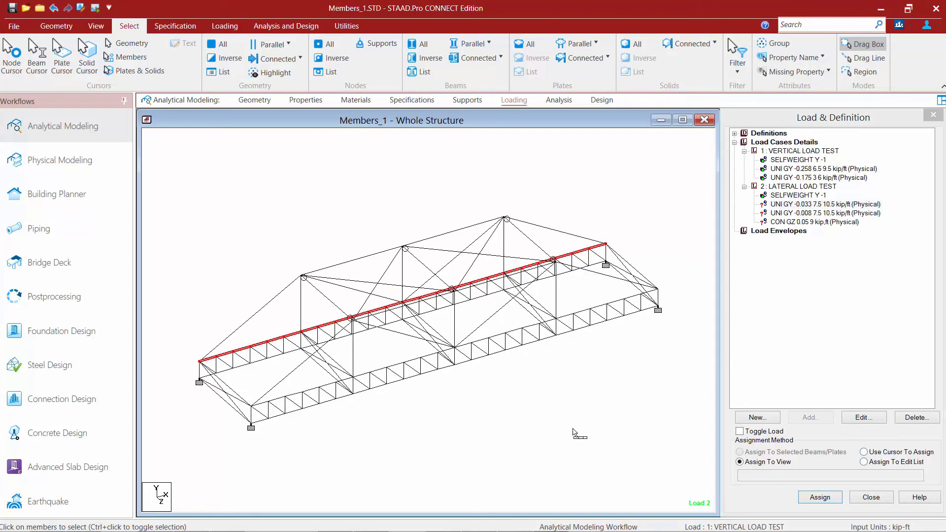
Assign the lateral case's -0.033 kip/ft uniform load to the upper chord of the rear side girder using cursor assignment.
{"action": "left_click", "coordinate": [792, 205]}
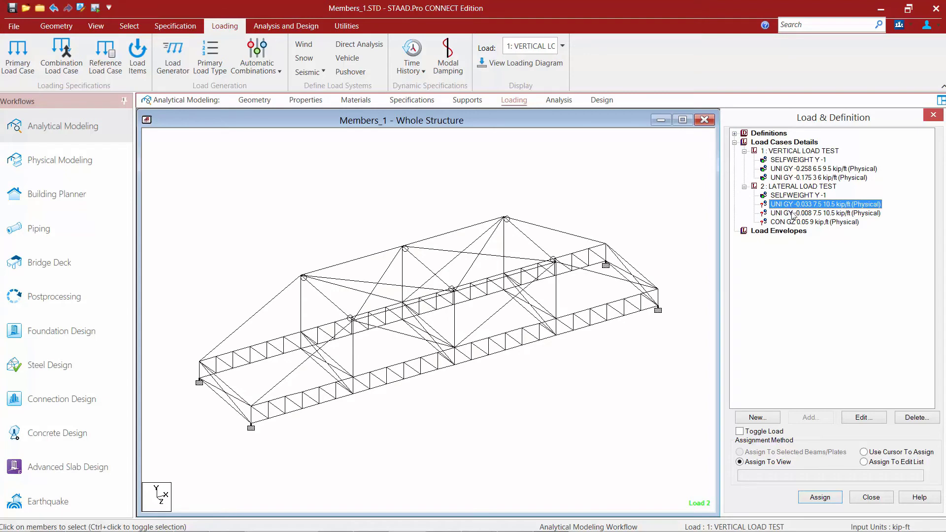
{"action": "left_click", "coordinate": [864, 452]}
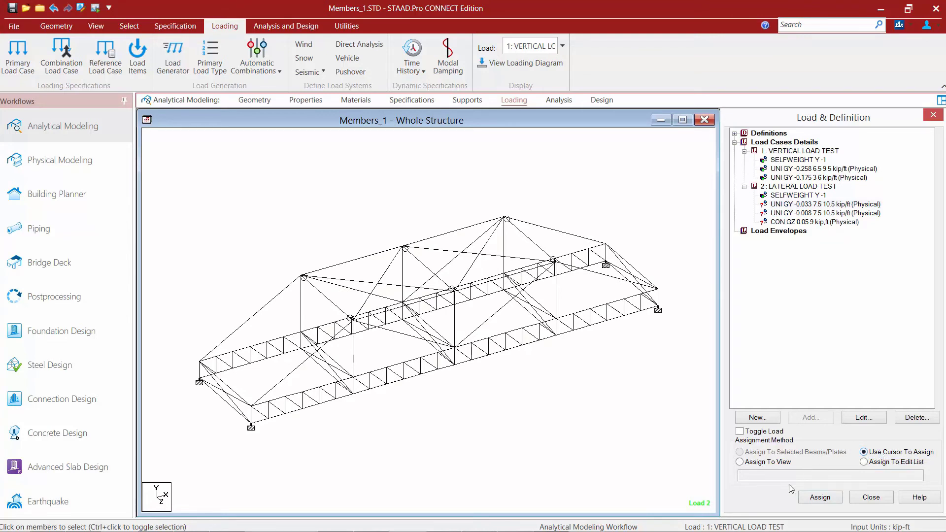
{"action": "left_click", "coordinate": [819, 498]}
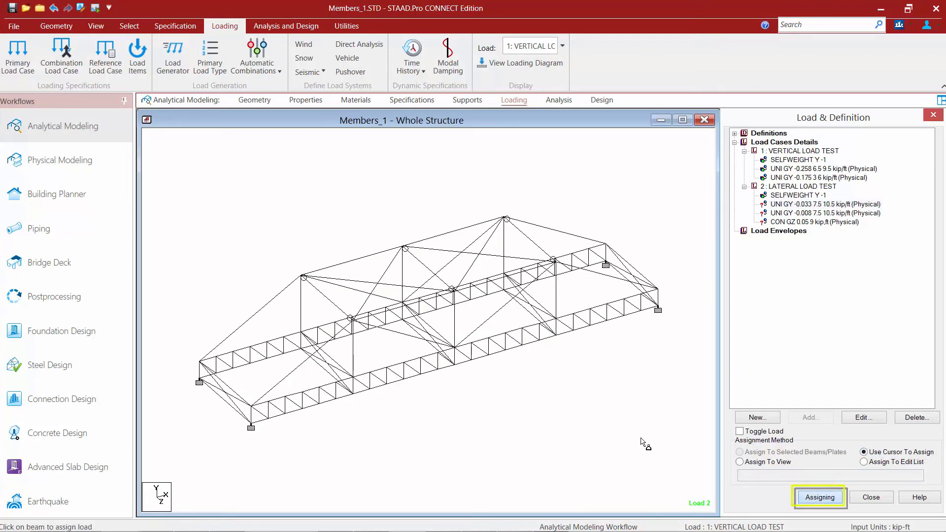
{"action": "left_click", "coordinate": [402, 299]}
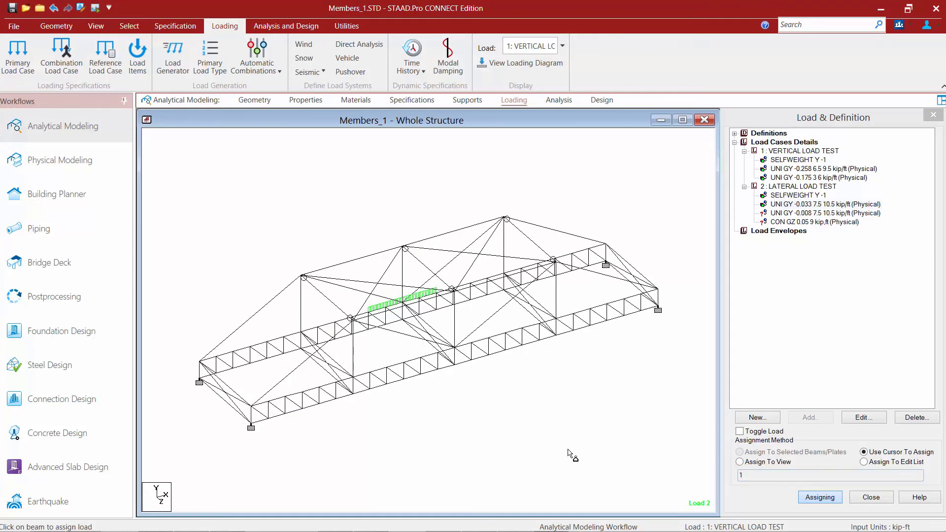
{"action": "left_click", "coordinate": [810, 498]}
Assign the -0.008 kip/ft uniform load to the upper chord of the front side girder using cursor assignment.
{"action": "left_click", "coordinate": [777, 215]}
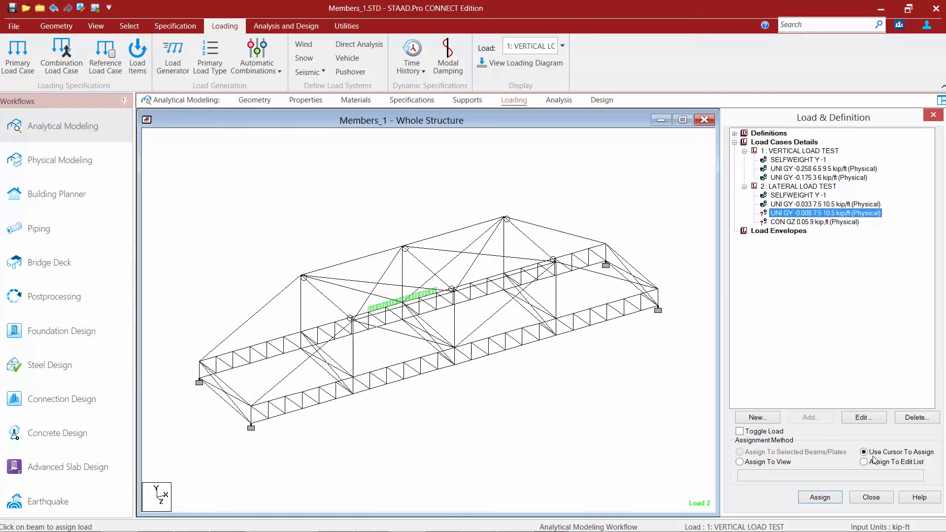
{"action": "left_click", "coordinate": [812, 498]}
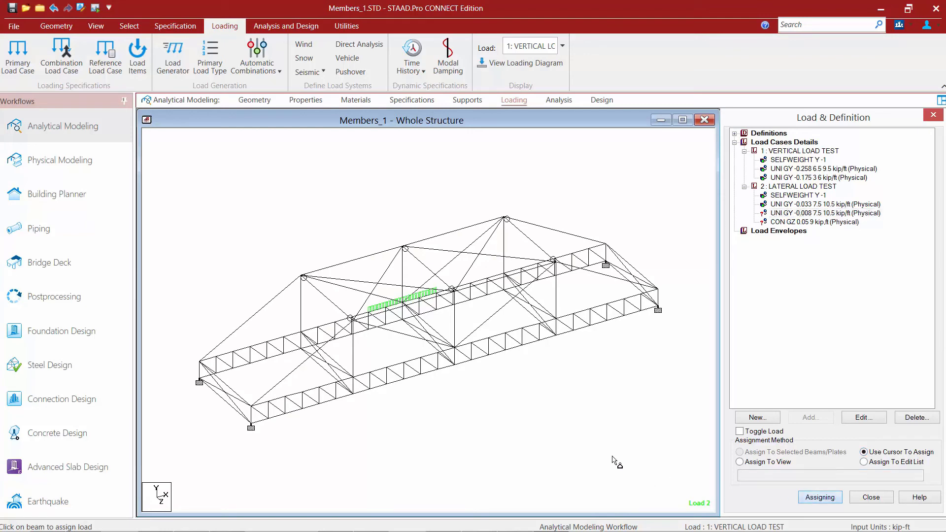
{"action": "left_click", "coordinate": [600, 311]}
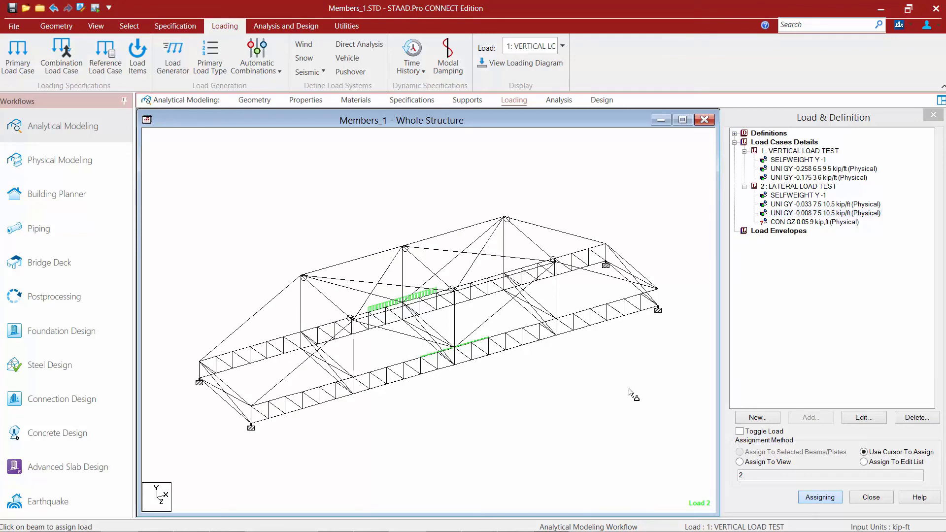
{"action": "left_click", "coordinate": [814, 497]}
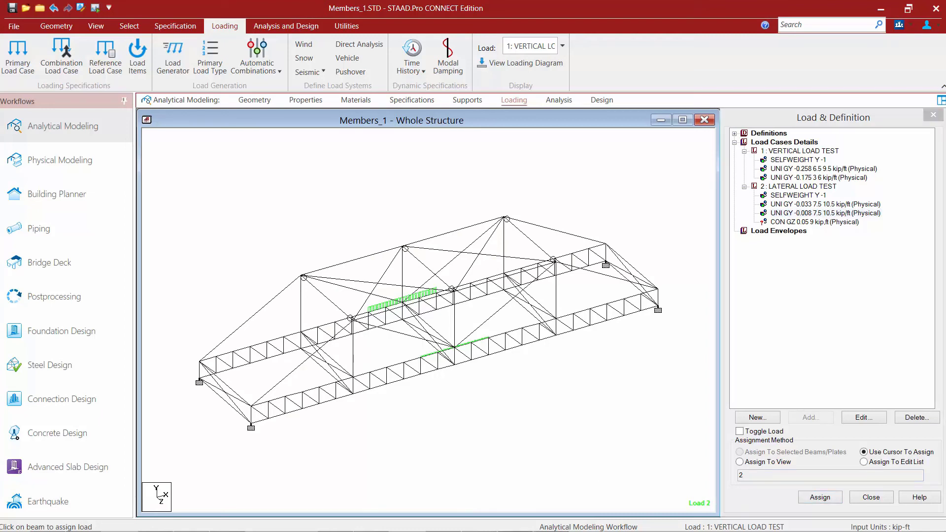
Assign the 0.05 kip GZ concentrated load to the front side girder's upper chord using cursor assignment.
{"action": "left_click", "coordinate": [843, 222]}
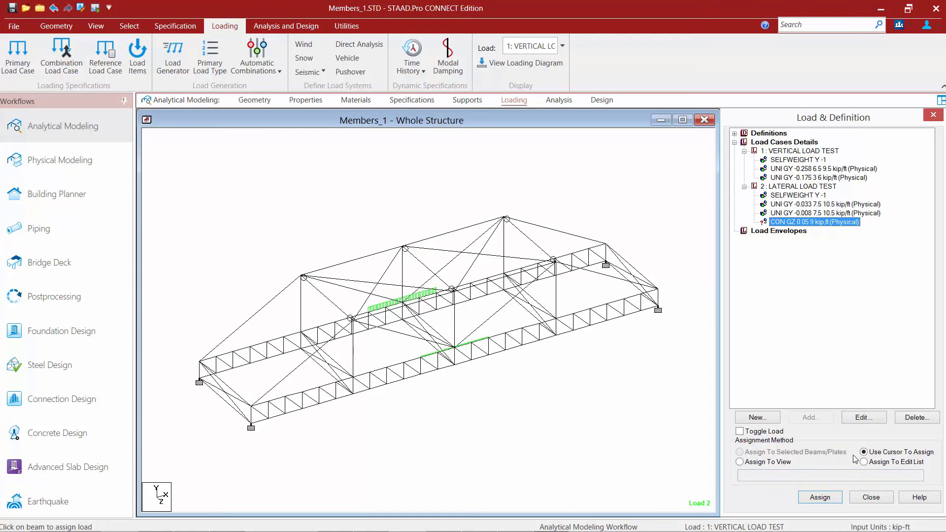
{"action": "left_click", "coordinate": [818, 498]}
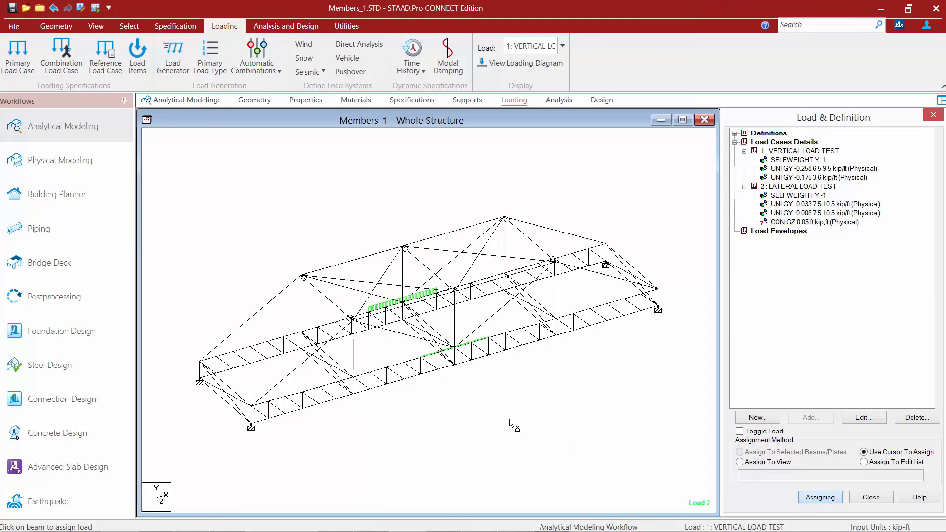
{"action": "left_click", "coordinate": [517, 336]}
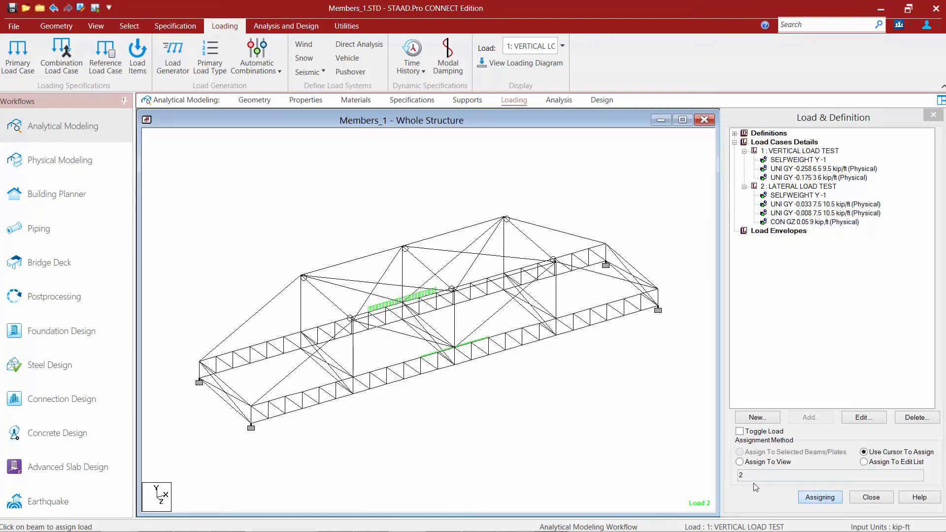
{"action": "left_click", "coordinate": [819, 498]}
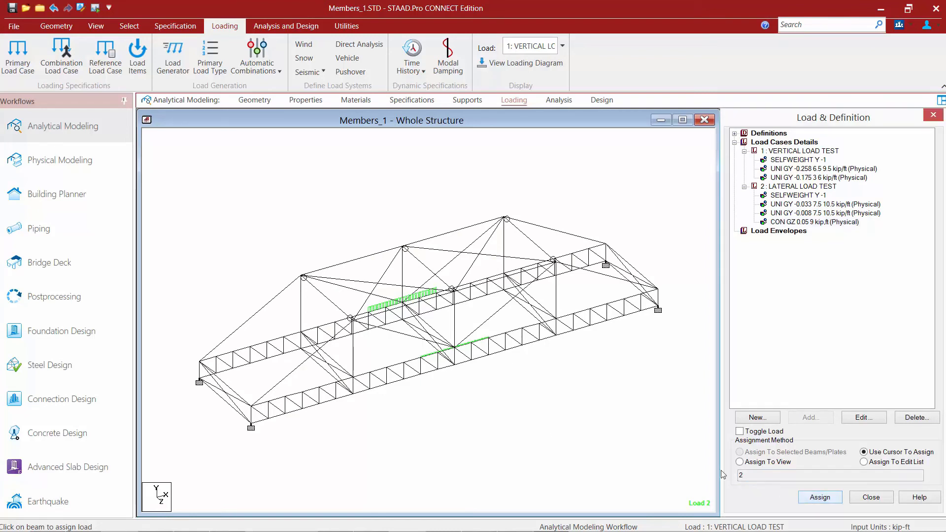
{"action": "left_click", "coordinate": [789, 222]}
{"action": "left_click", "coordinate": [787, 213]}
{"action": "left_click", "coordinate": [787, 205]}
{"action": "left_click", "coordinate": [786, 212]}
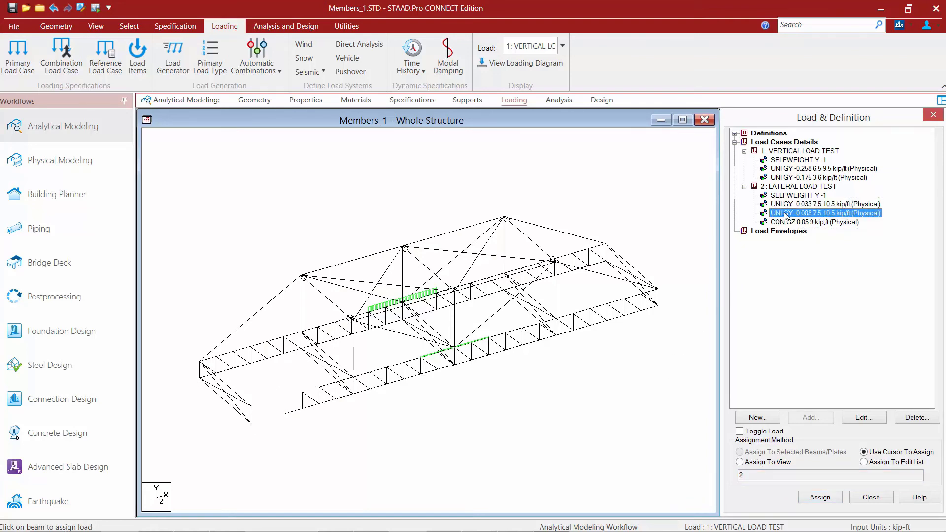
{"action": "left_click", "coordinate": [787, 222]}
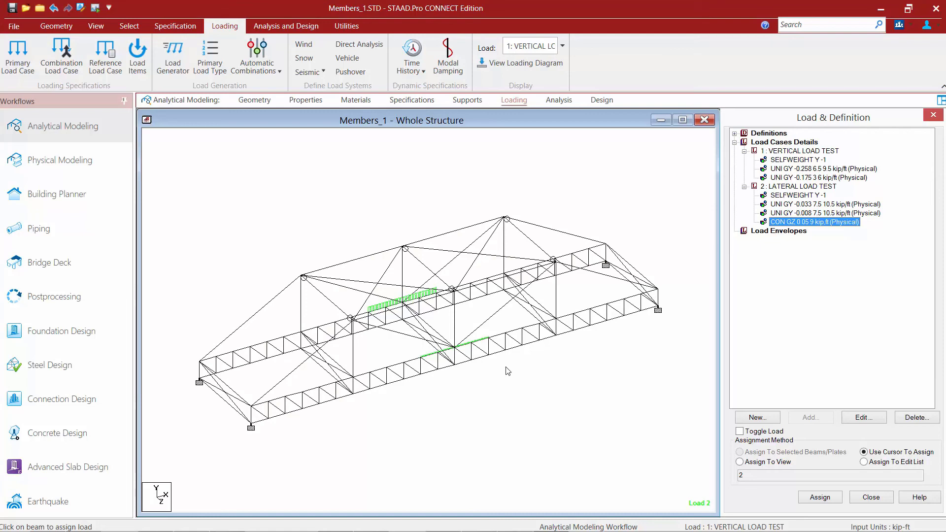
In the structure diagram scales, apply changes immediately and set the distributed force scale to 9 lbf/ft per ft.
{"action": "right_click", "coordinate": [265, 215]}
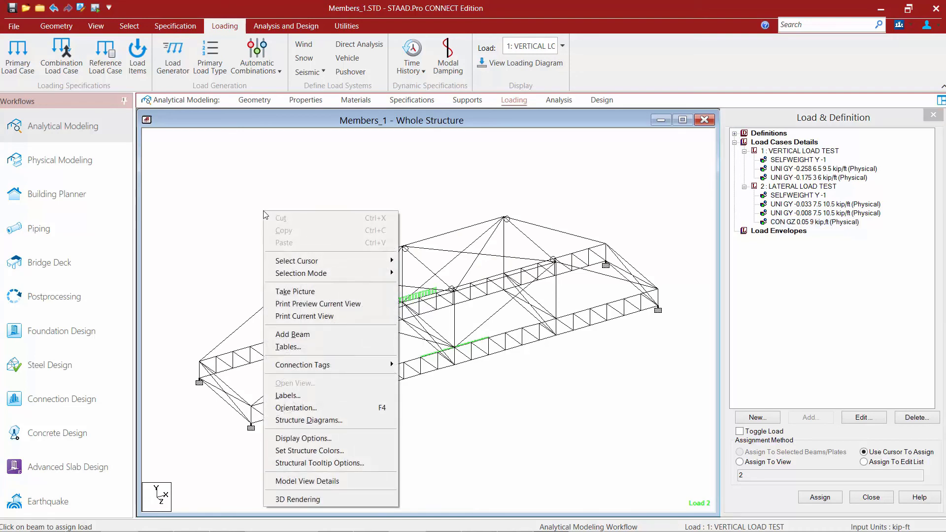
{"action": "left_click", "coordinate": [296, 420]}
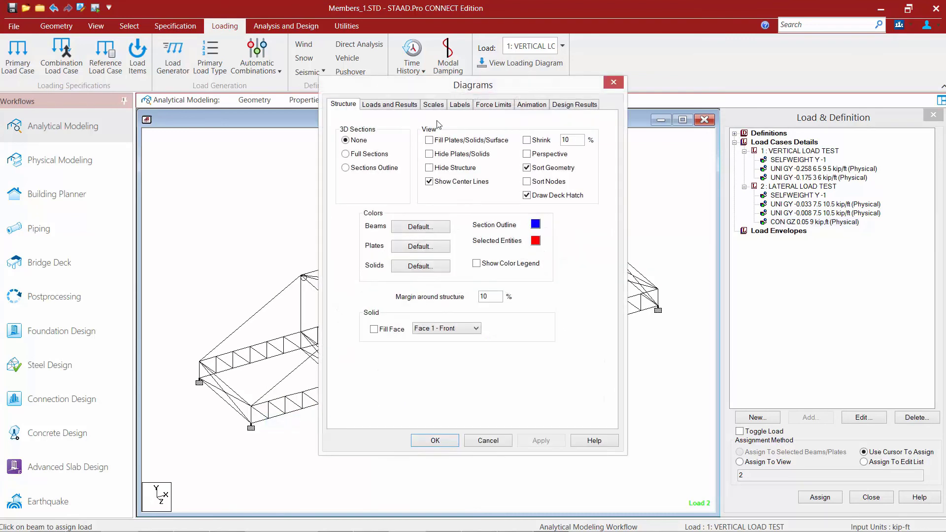
{"action": "left_click", "coordinate": [437, 104]}
{"action": "left_click_drag", "start_coordinate": [416, 84], "coordinate": [118, 82]}
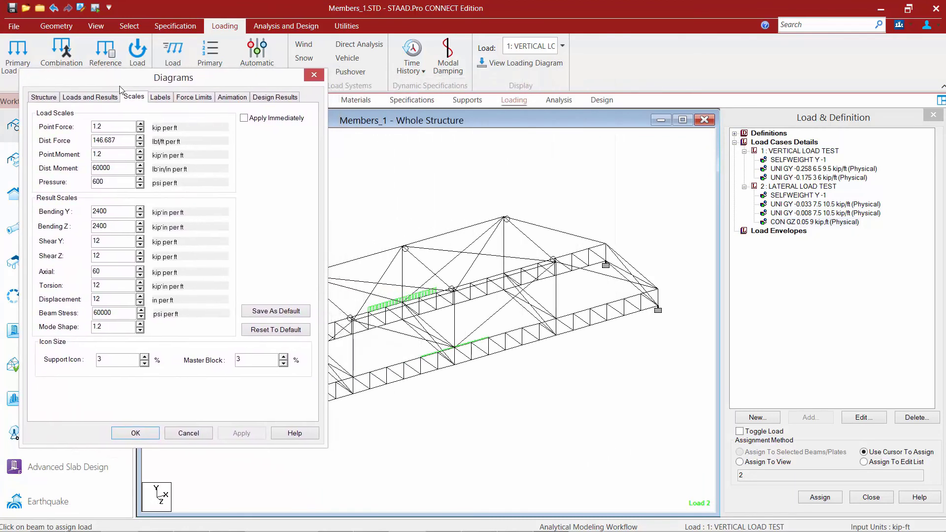
{"action": "left_click", "coordinate": [244, 118]}
{"action": "left_click", "coordinate": [140, 146]}
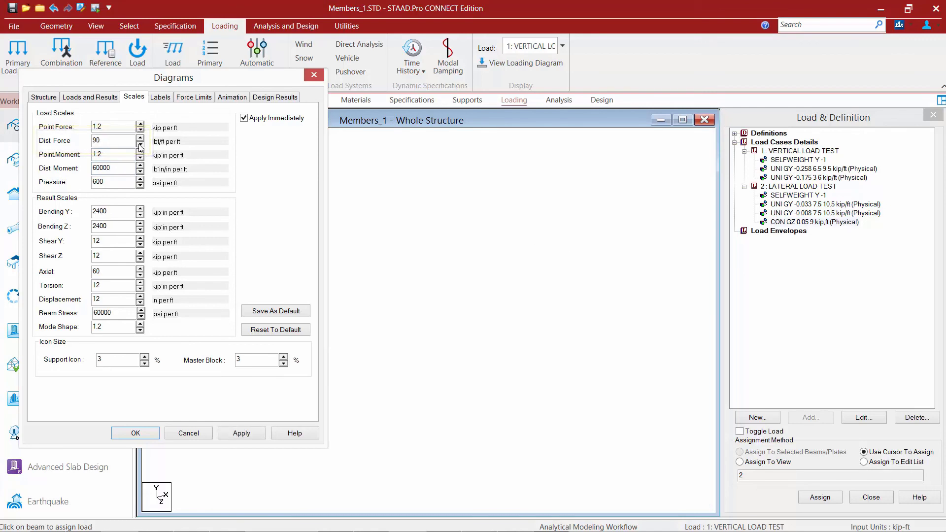
{"action": "left_click", "coordinate": [141, 146]}
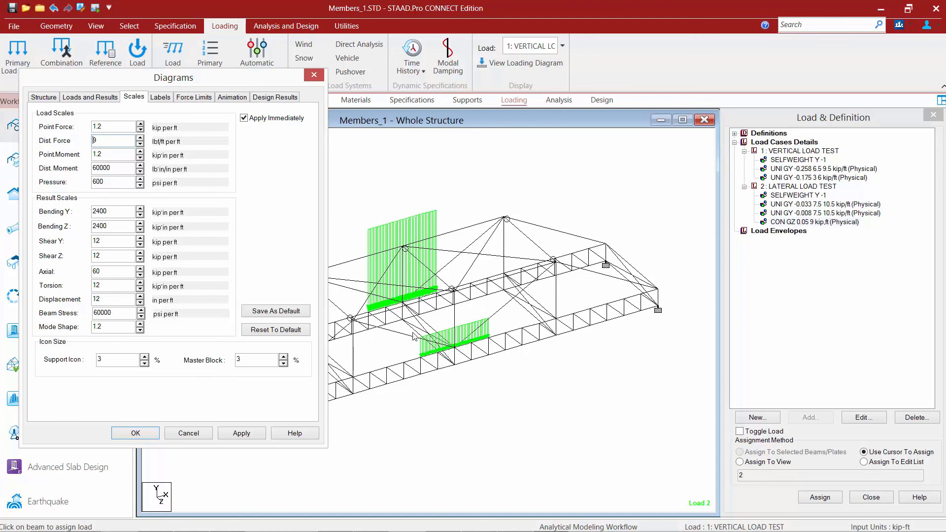
Set the point force display scale to 0.007 kip per ft and accept the diagram settings.
{"action": "left_click", "coordinate": [141, 130]}
{"action": "left_click", "coordinate": [140, 130]}
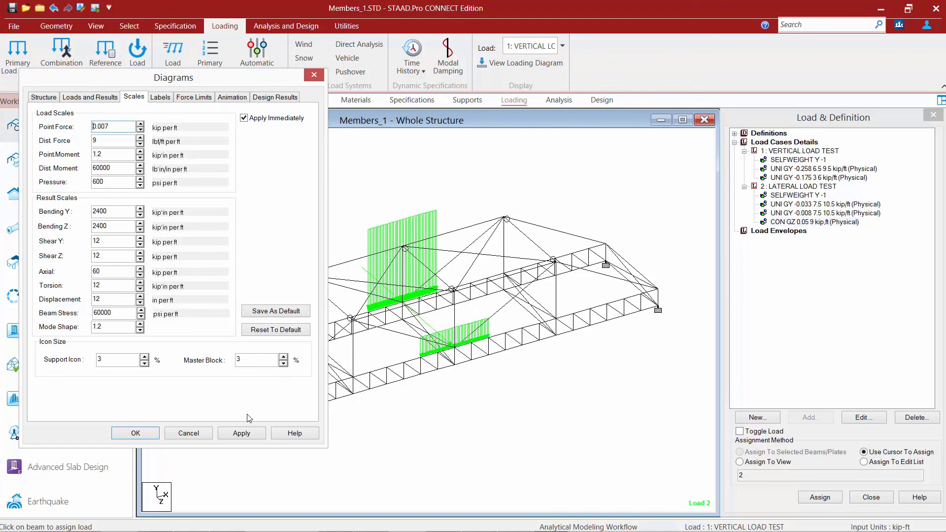
{"action": "left_click", "coordinate": [143, 433]}
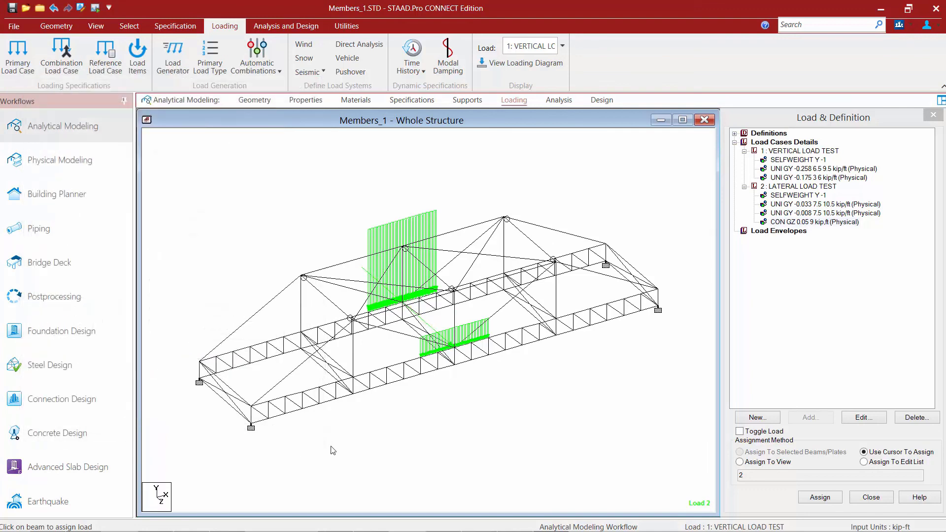